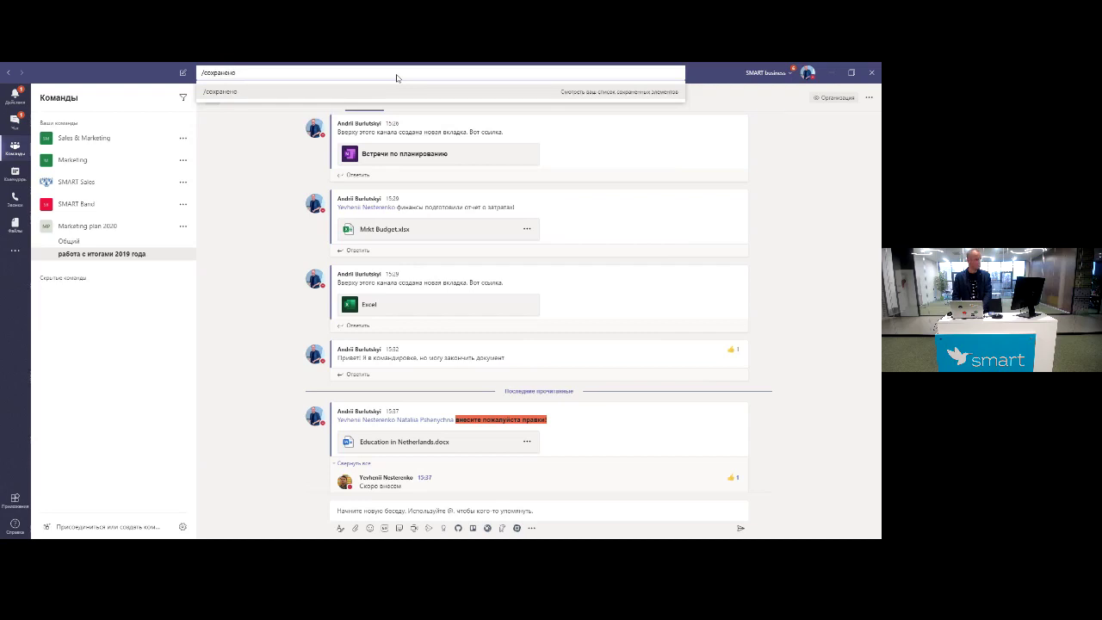
Show the saved messages list and open the saved channel post with the Education in Netherlands.docx attachment.
key(Return)
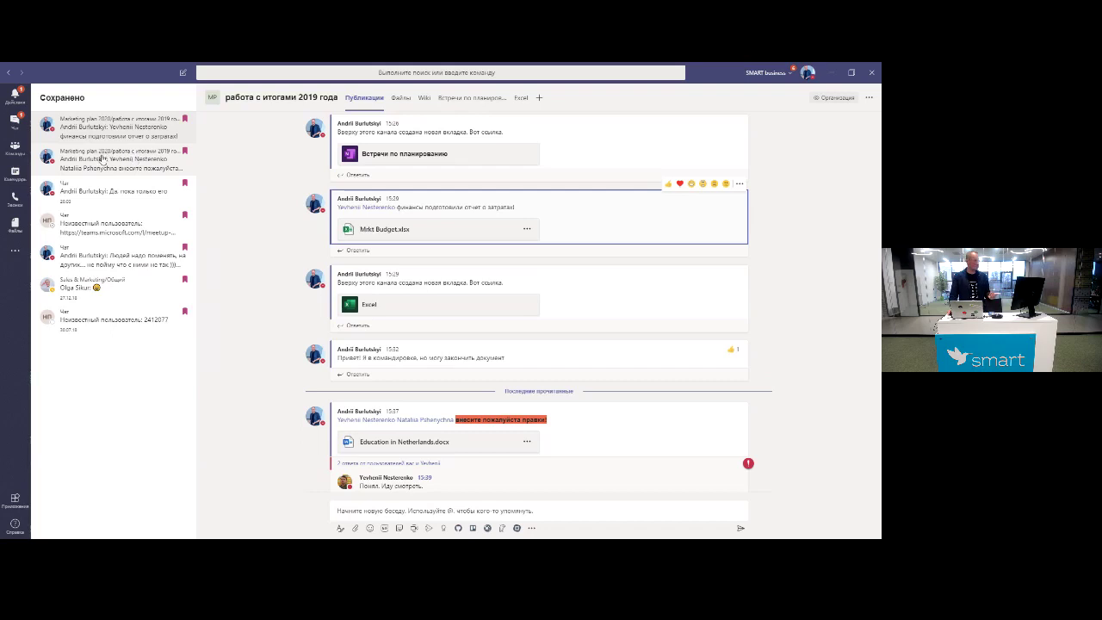
click(117, 160)
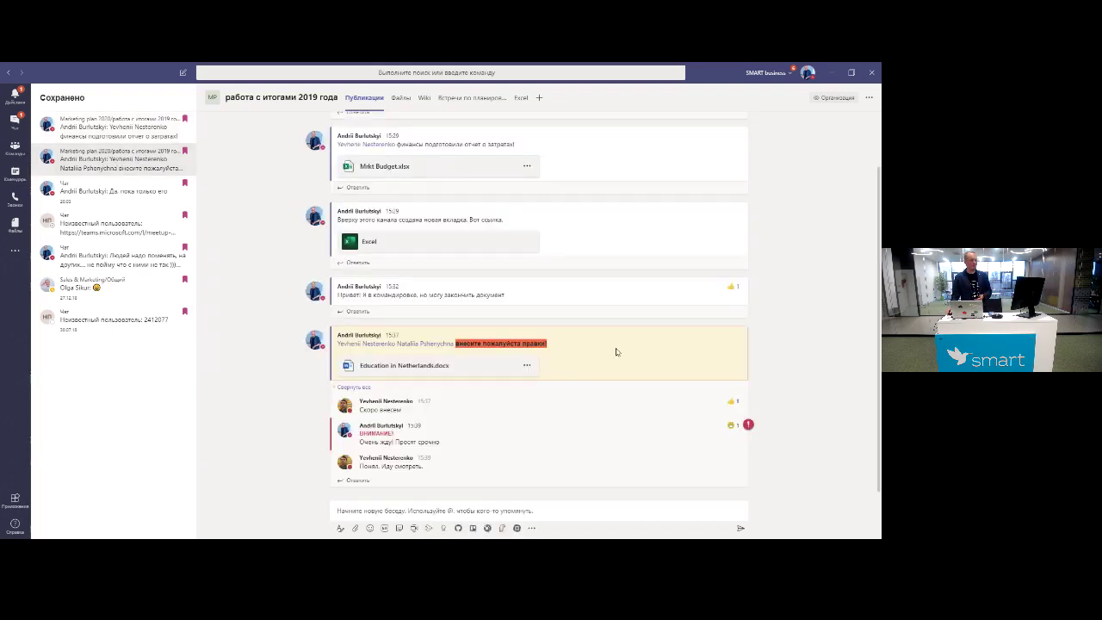
mouse_move(661, 357)
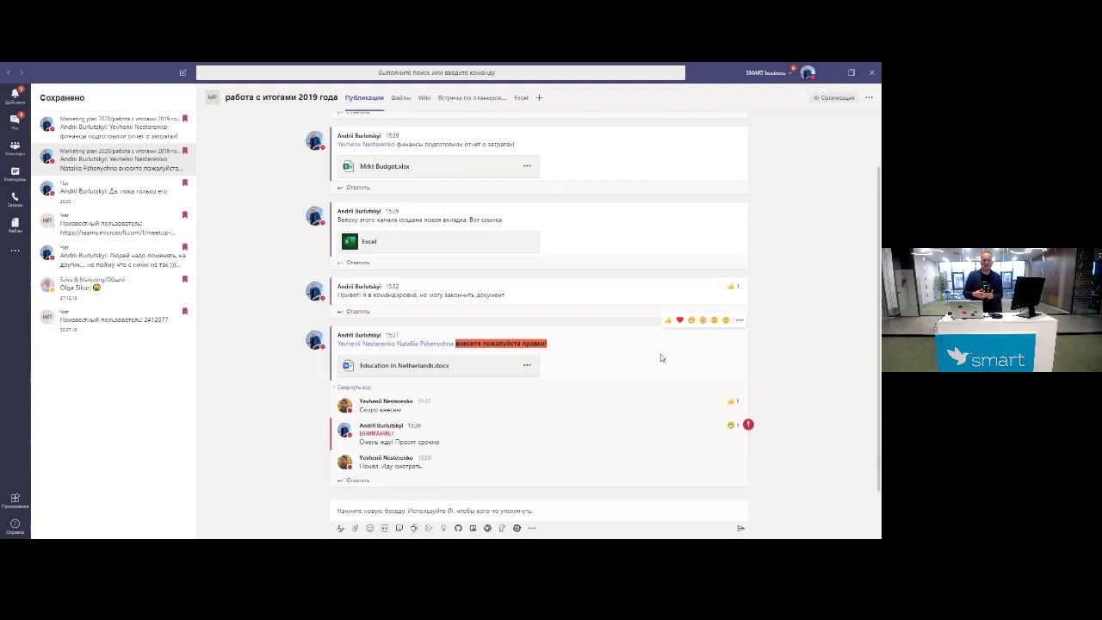
Search for "Mrkt budget" and check the file and message results.
click(410, 72)
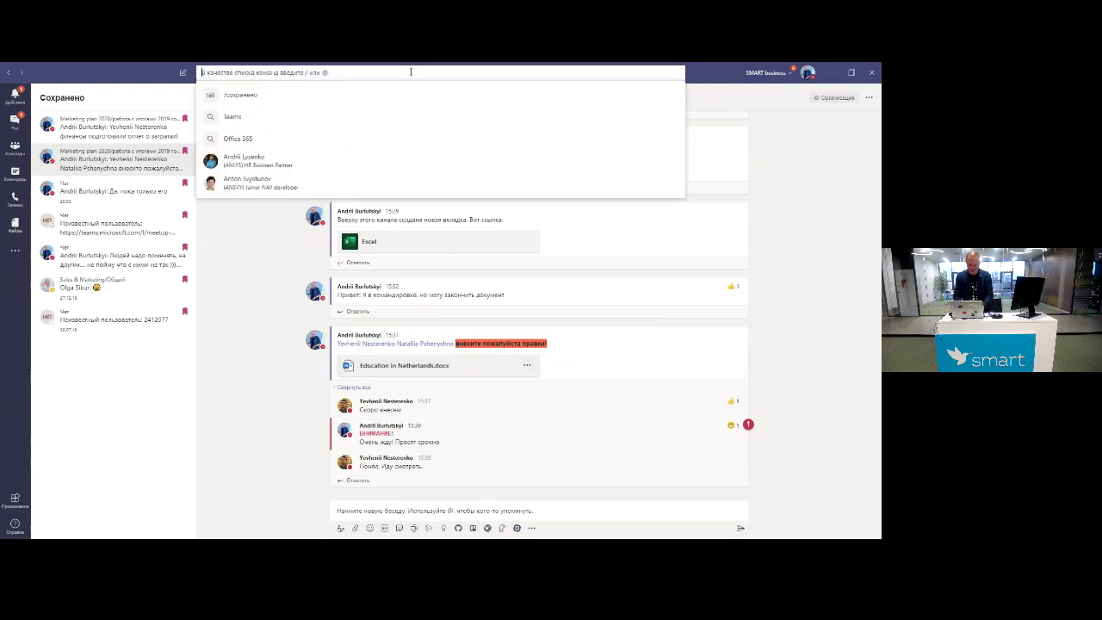
text(Ьш)
key(BackSpace)
key(BackSpace)
text(Mikt budget)
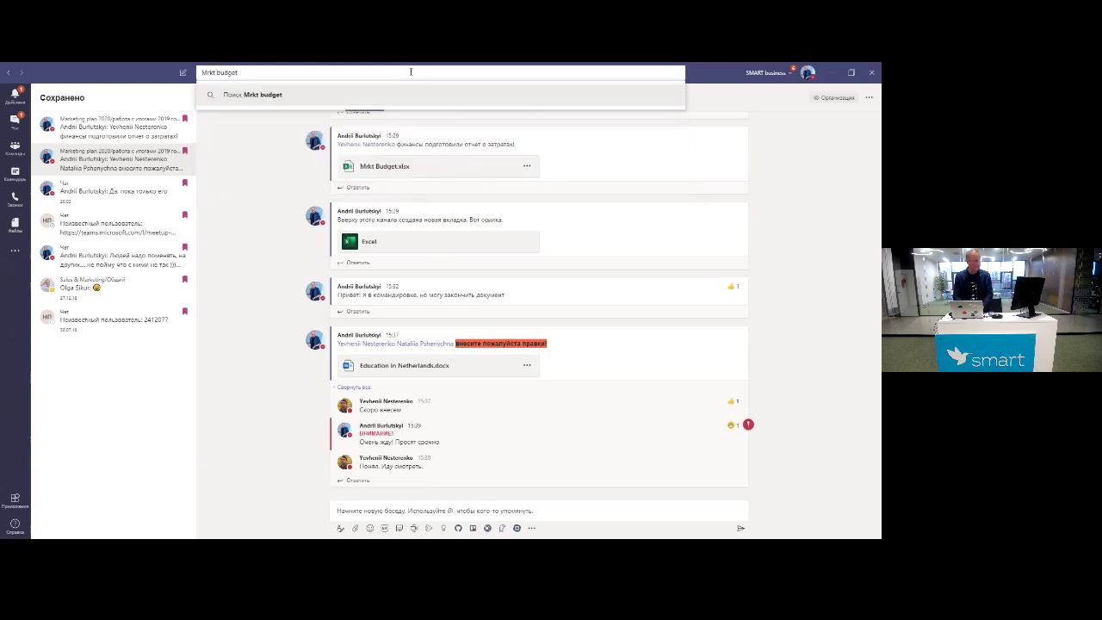
key(Return)
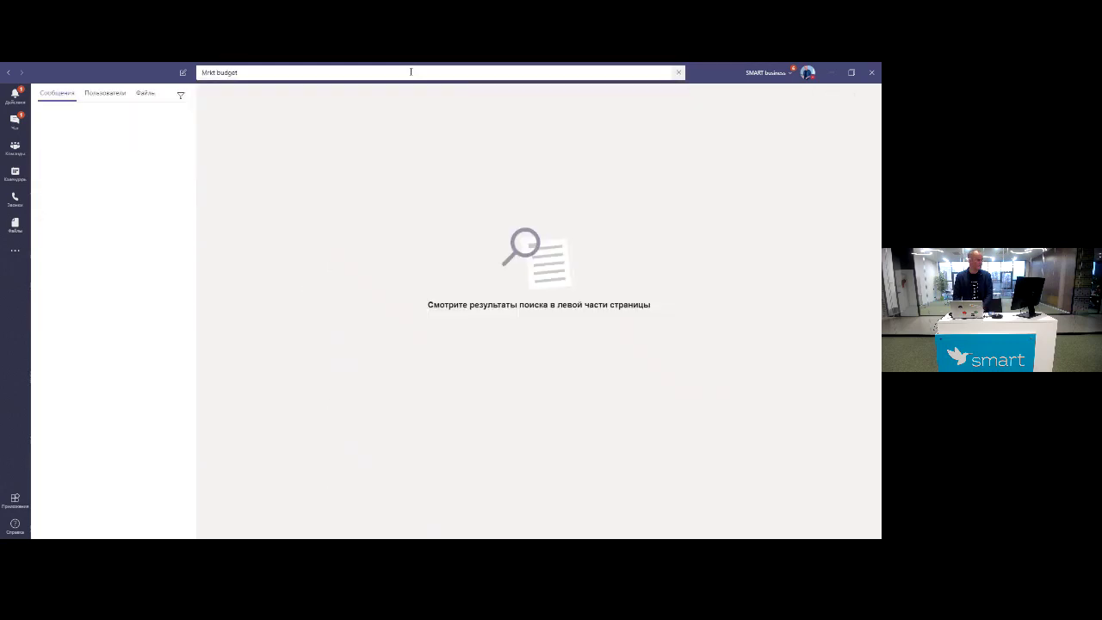
click(153, 95)
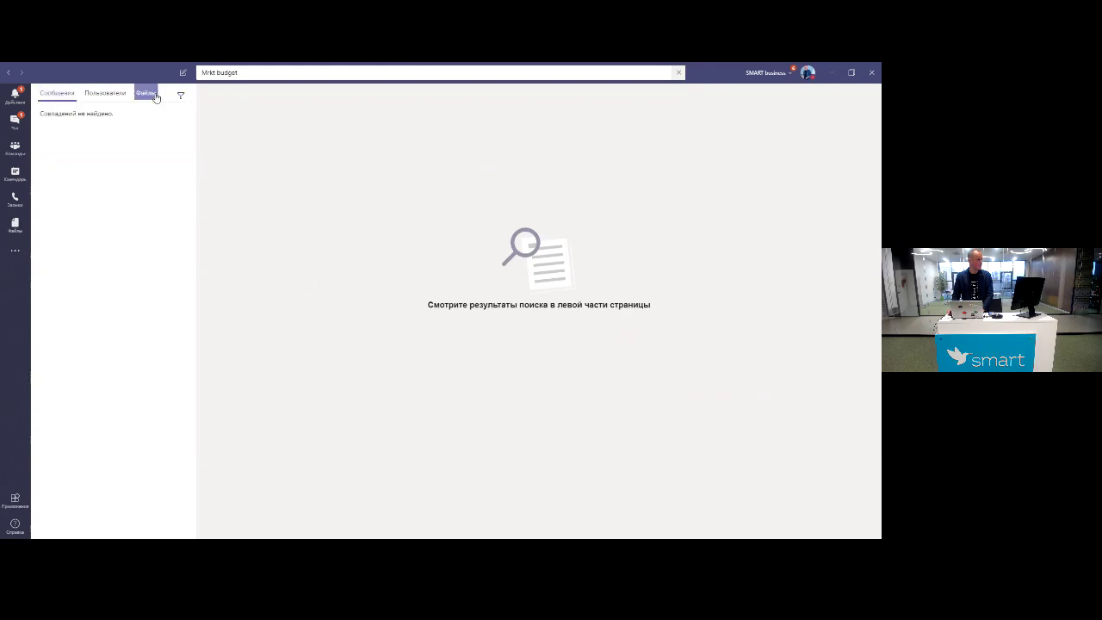
click(63, 96)
click(247, 72)
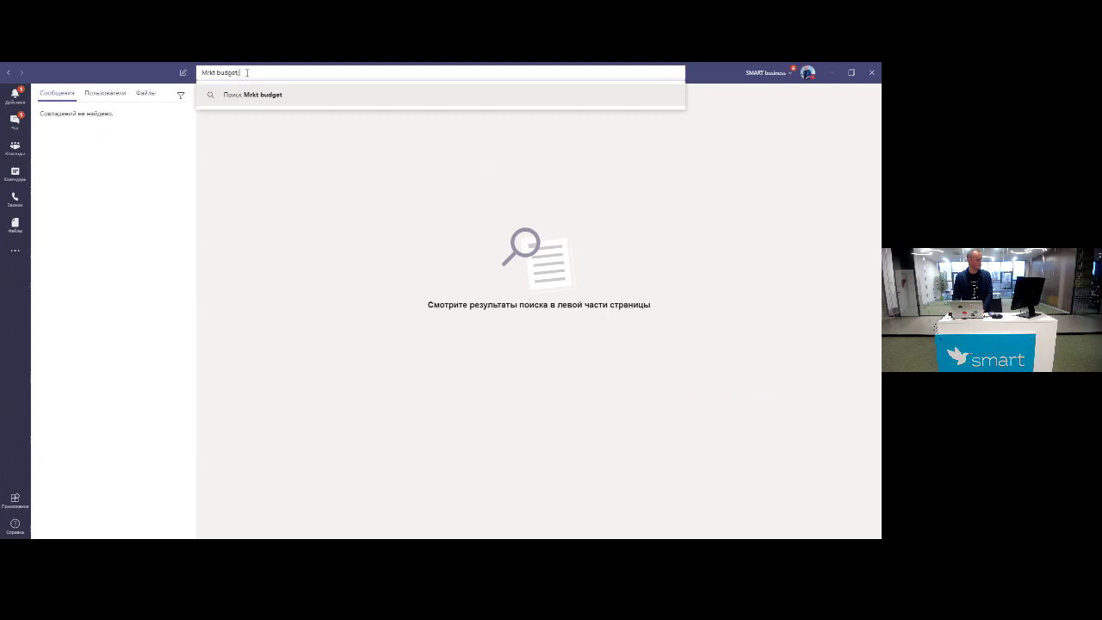
key(Return)
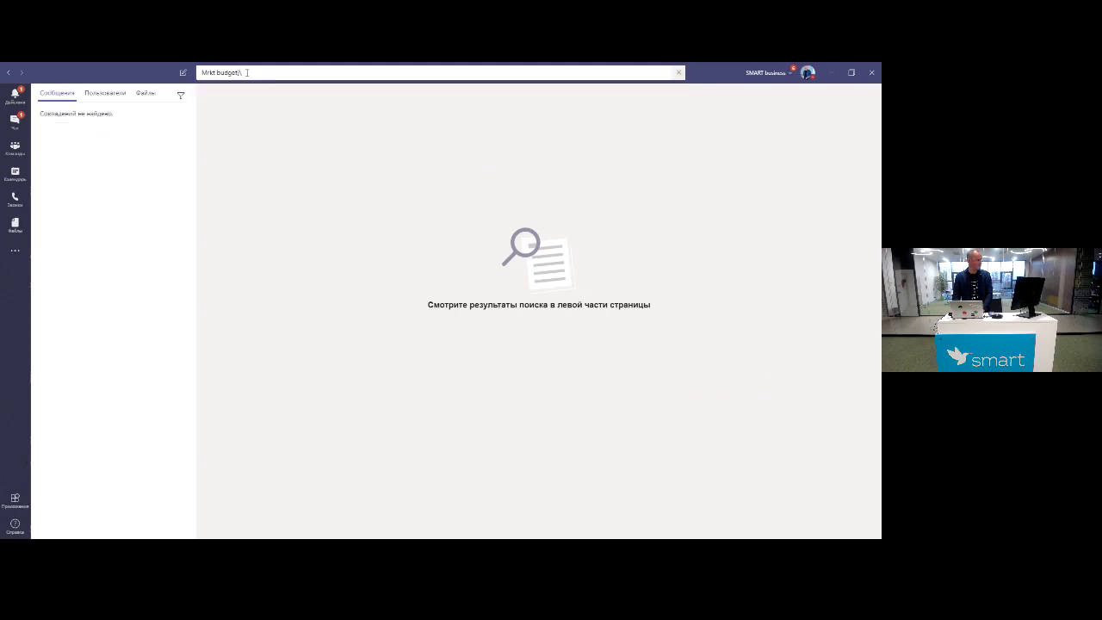
Shorten the search term to "Mrkt" and check the file results and then the message results.
click(249, 73)
key(BackSpace)
key(BackSpace)
key(BackSpace)
key(BackSpace)
key(BackSpace)
key(BackSpace)
key(BackSpace)
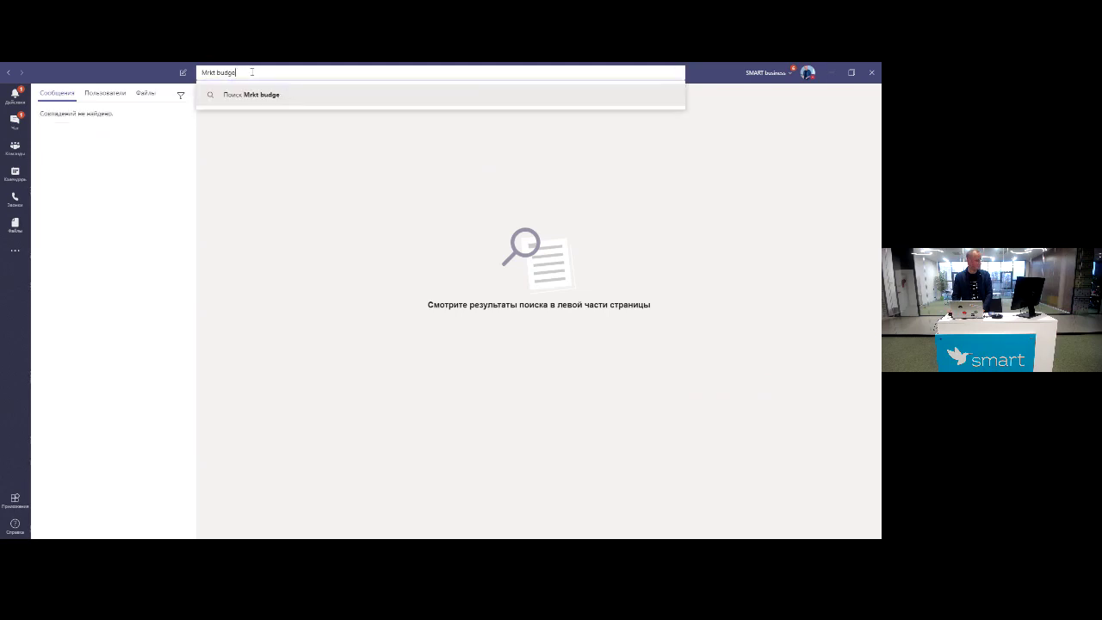
key(Return)
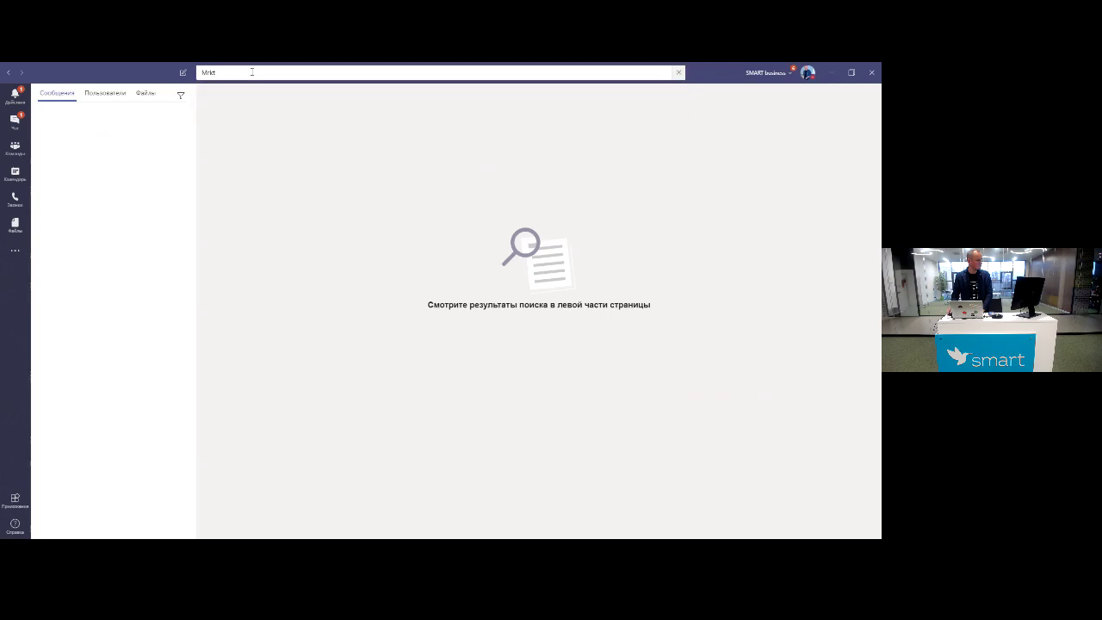
click(143, 93)
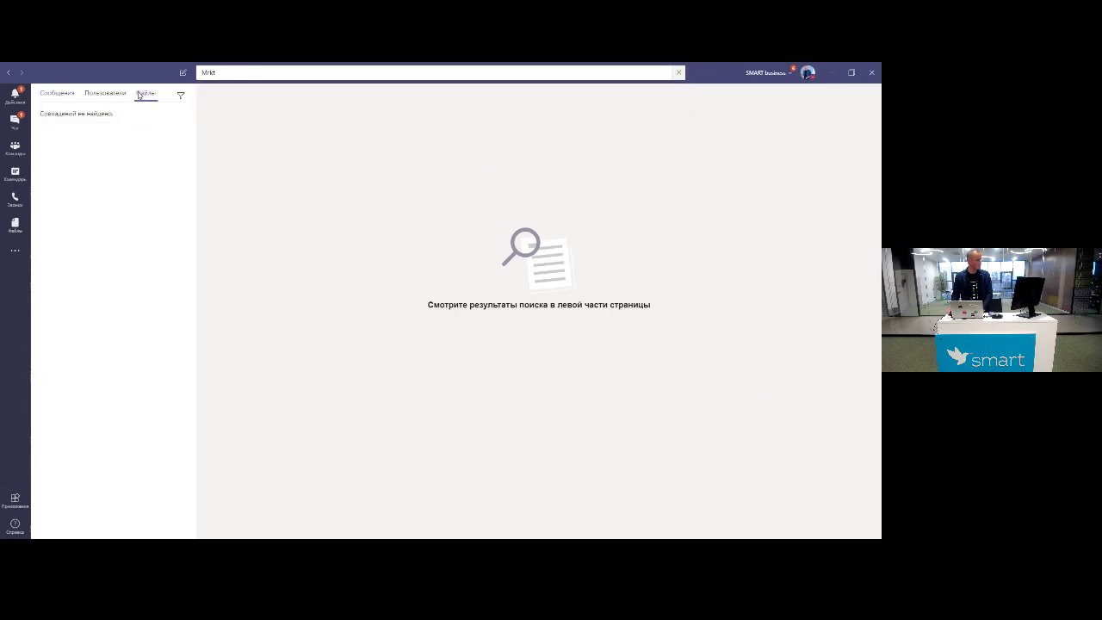
click(64, 95)
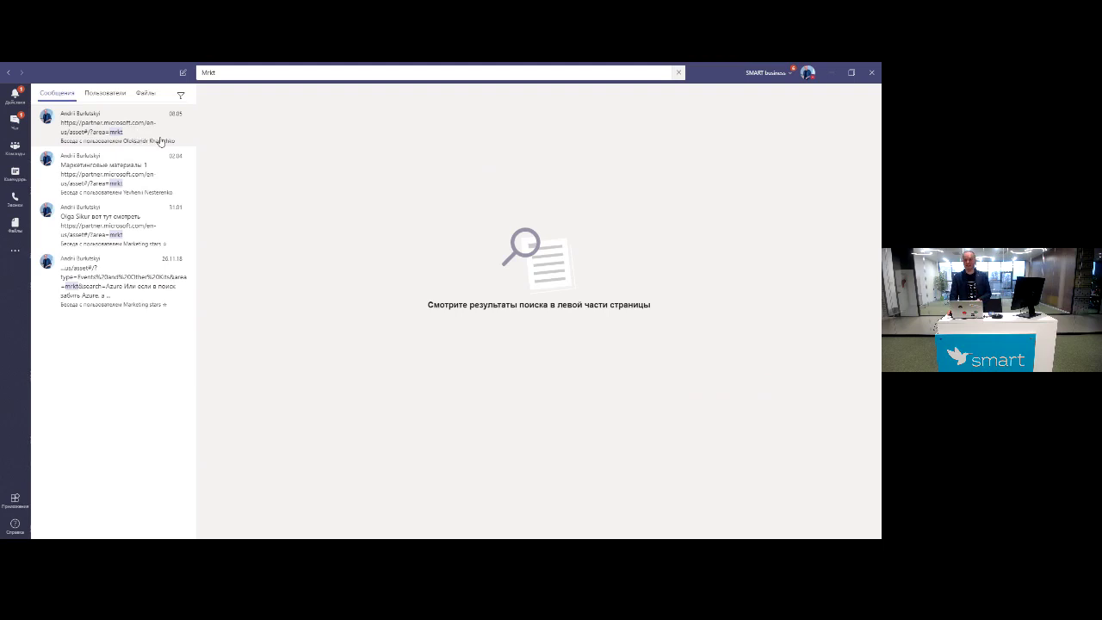
Search for "Guide" instead and look through the list of matching files.
click(249, 71)
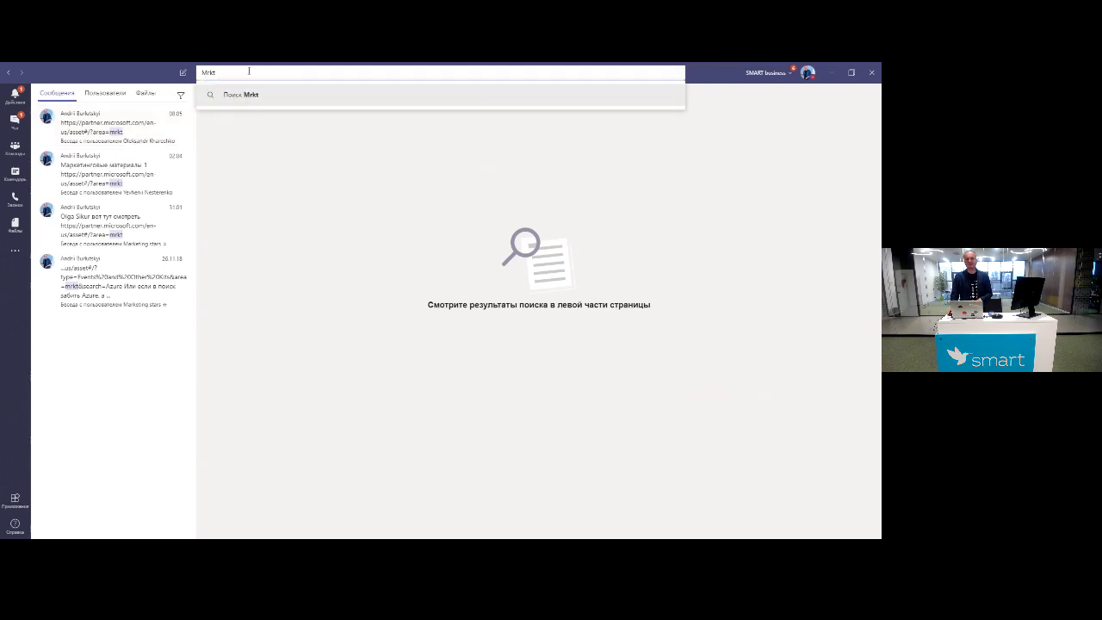
drag(225, 73, 195, 80)
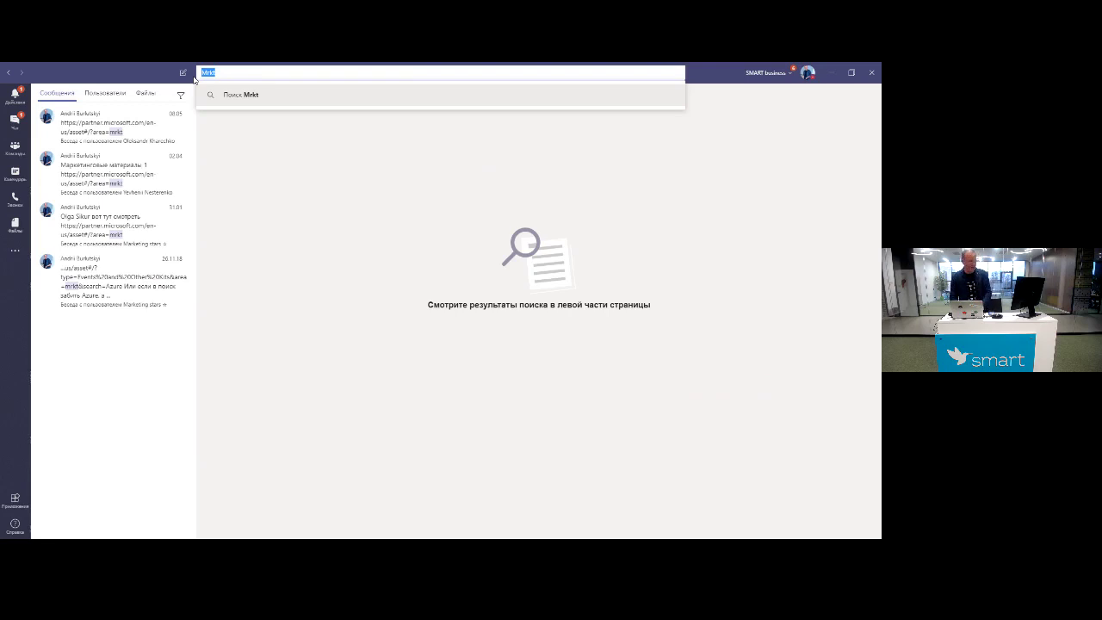
key(BackSpace)
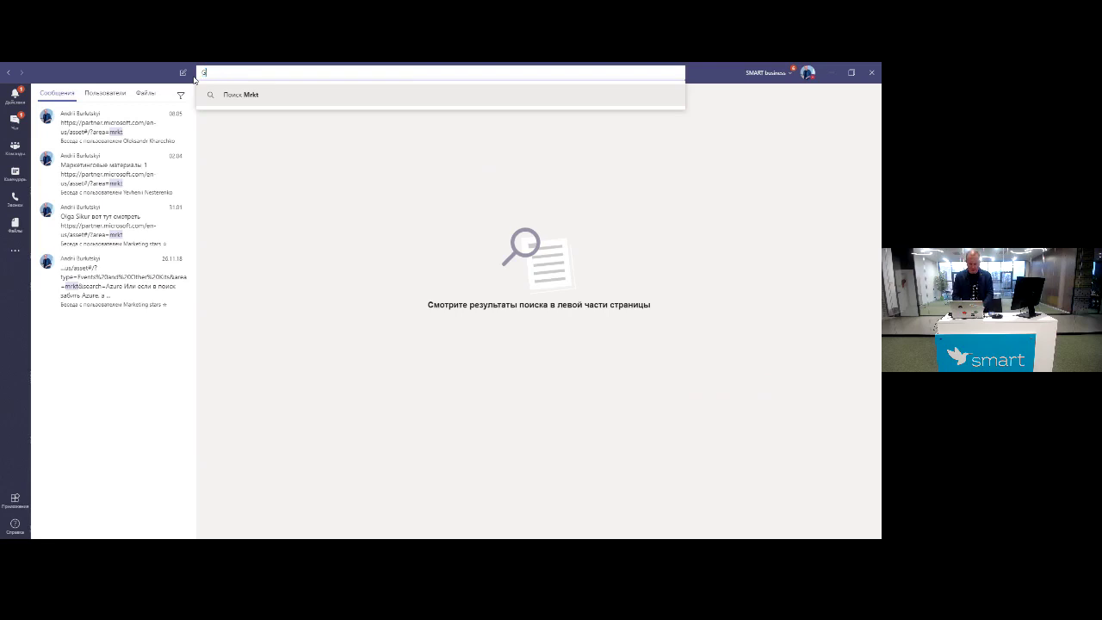
text(Guide)
key(Return)
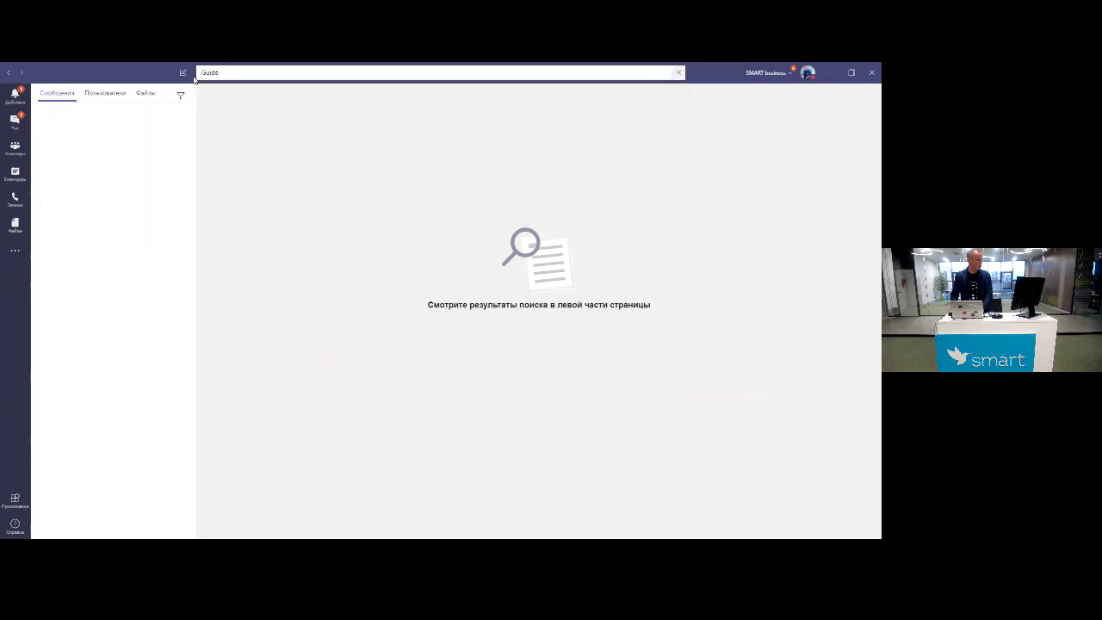
click(147, 94)
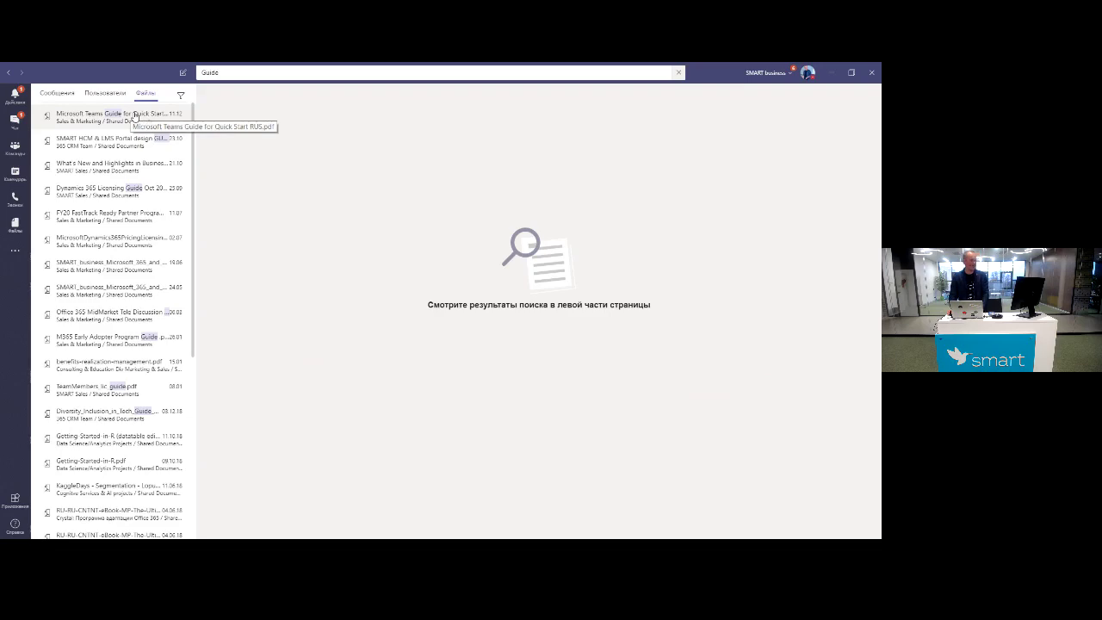
scroll(135, 216, down, 3)
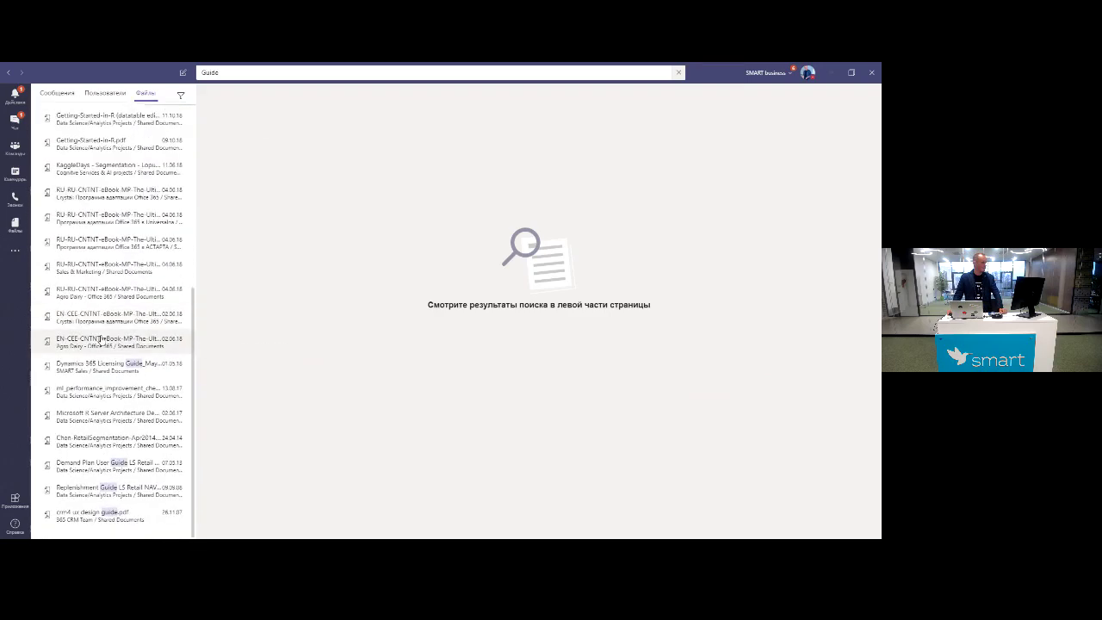
scroll(100, 338, up, 8)
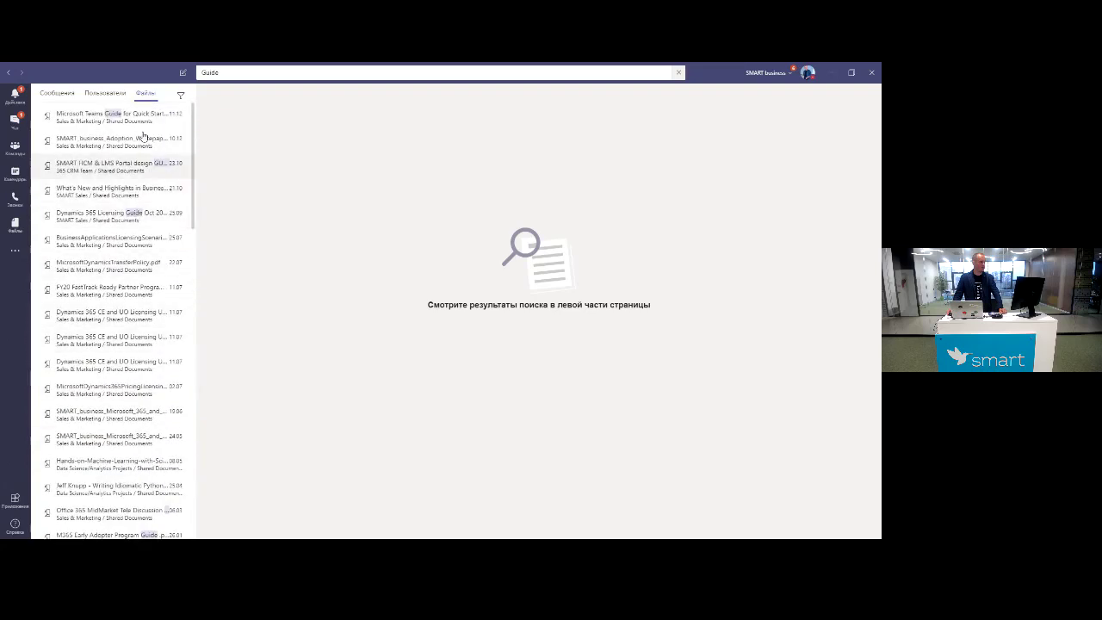
Filter the "Guide" file results to show only the PDF file type.
click(182, 97)
click(332, 133)
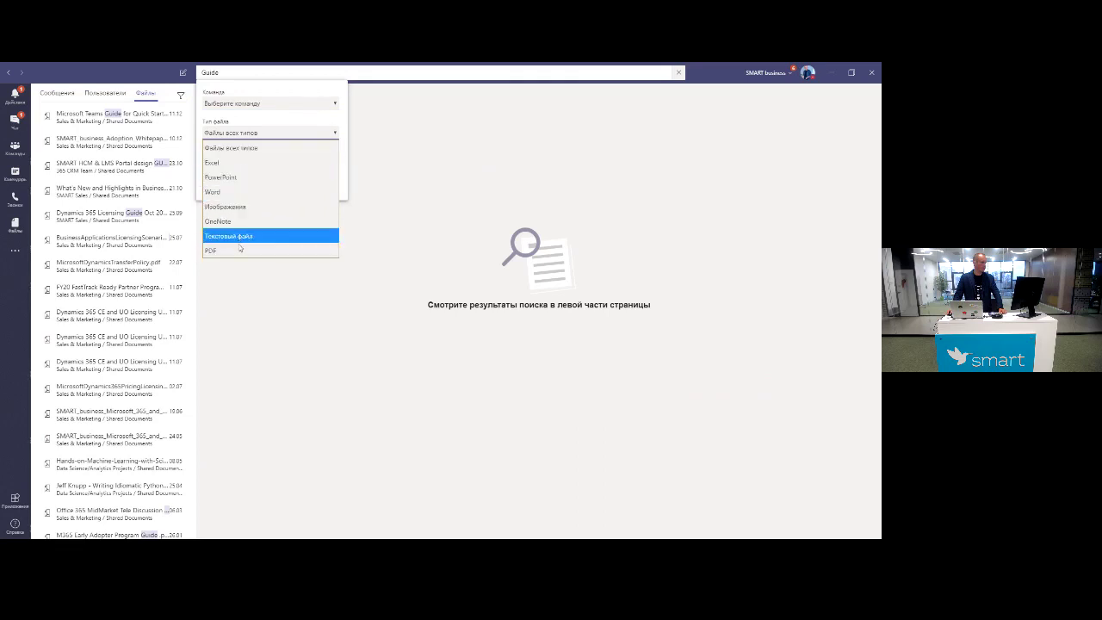
click(239, 250)
click(231, 184)
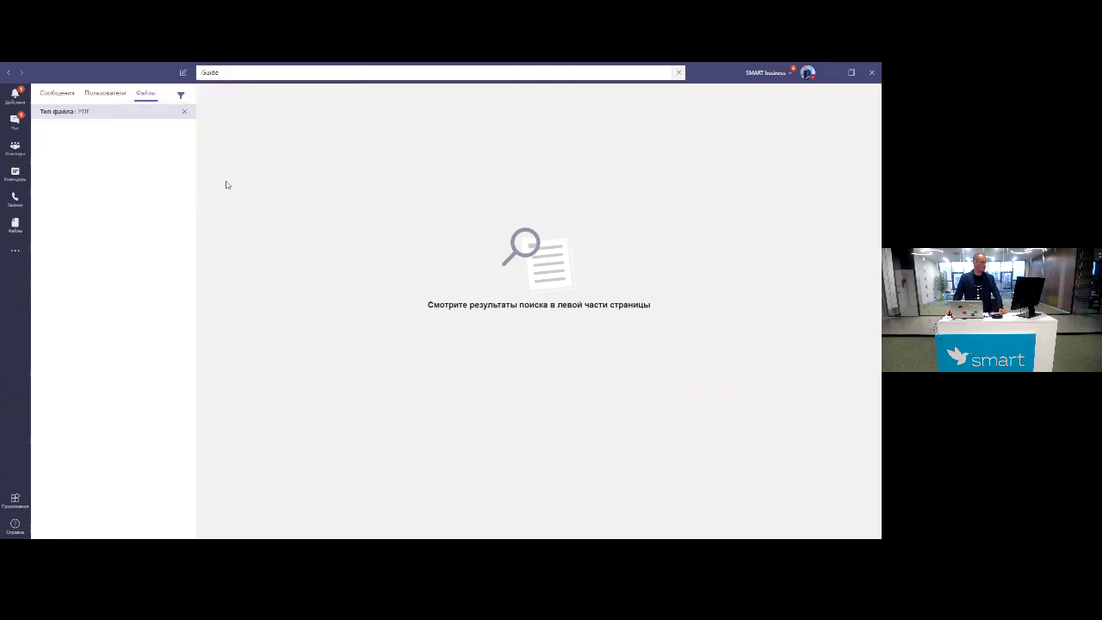
Open Microsoft Teams Guide for Quick Start RUS.pdf from the results and page forward to its third page.
click(110, 136)
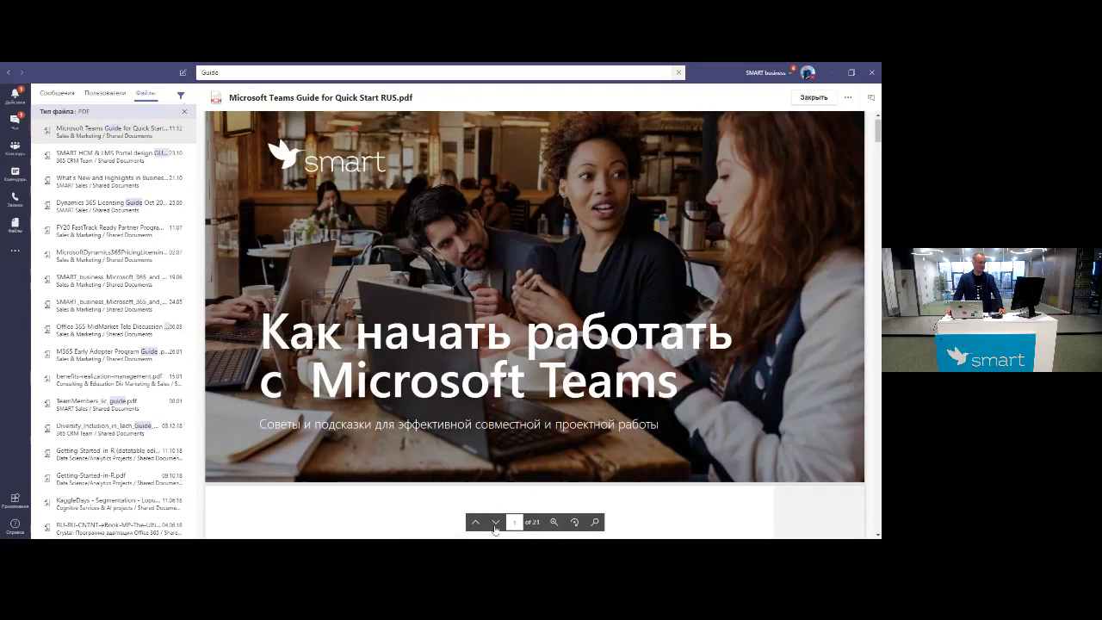
click(495, 525)
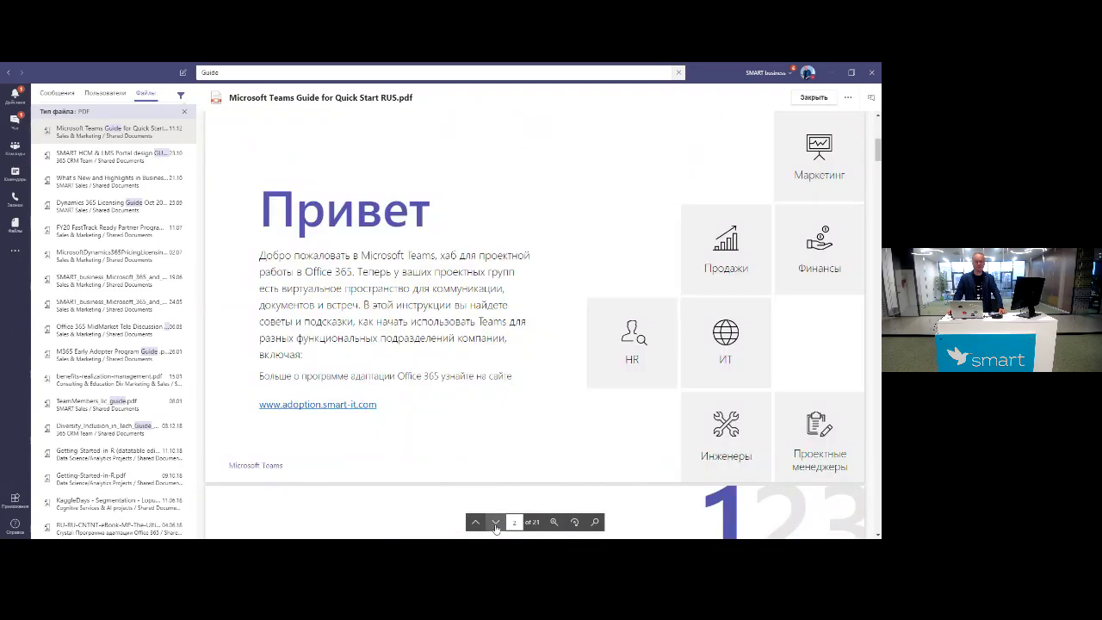
click(496, 524)
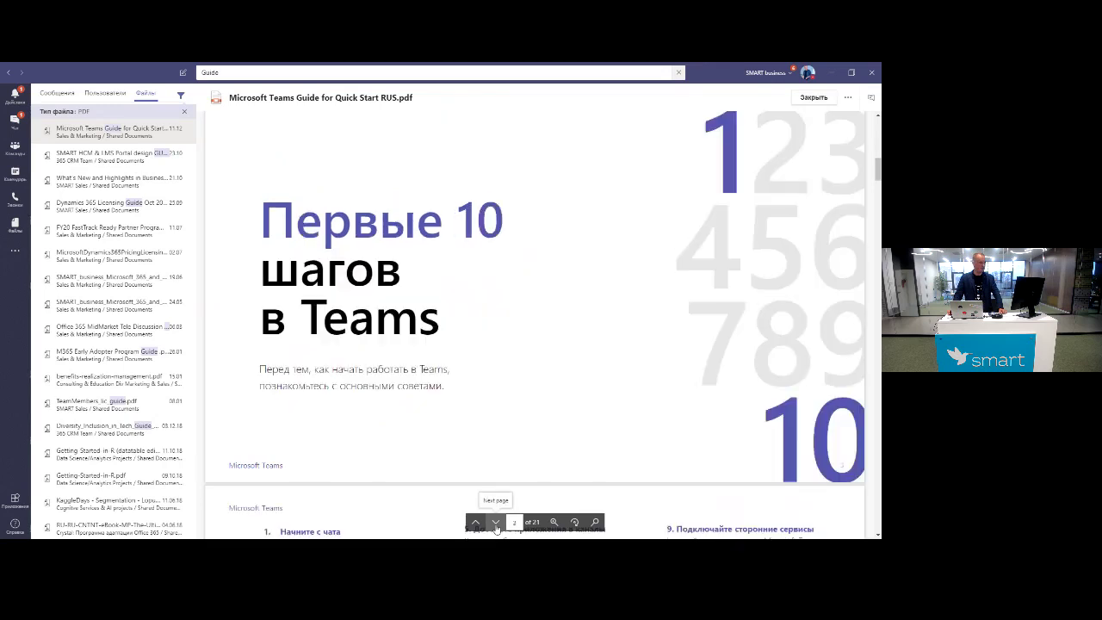
Display the conversation attached to the PDF, hide it again and close the file.
click(872, 102)
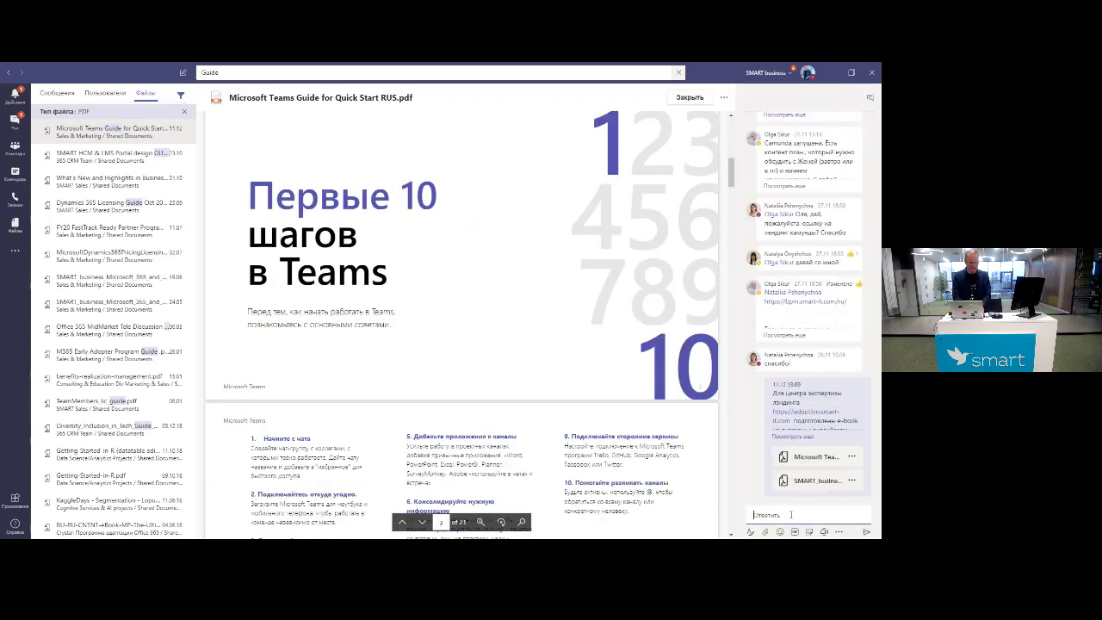
click(870, 97)
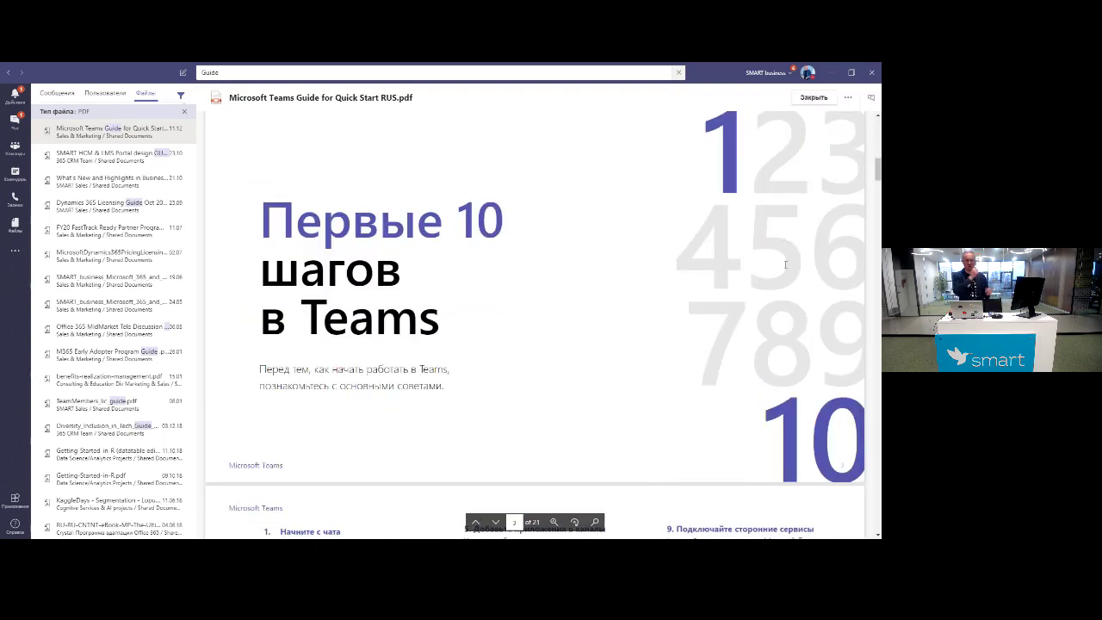
click(813, 97)
Leave the search and return to the channel "работа с итогами 2019 года" in the Marketing plan 2020 team.
click(359, 76)
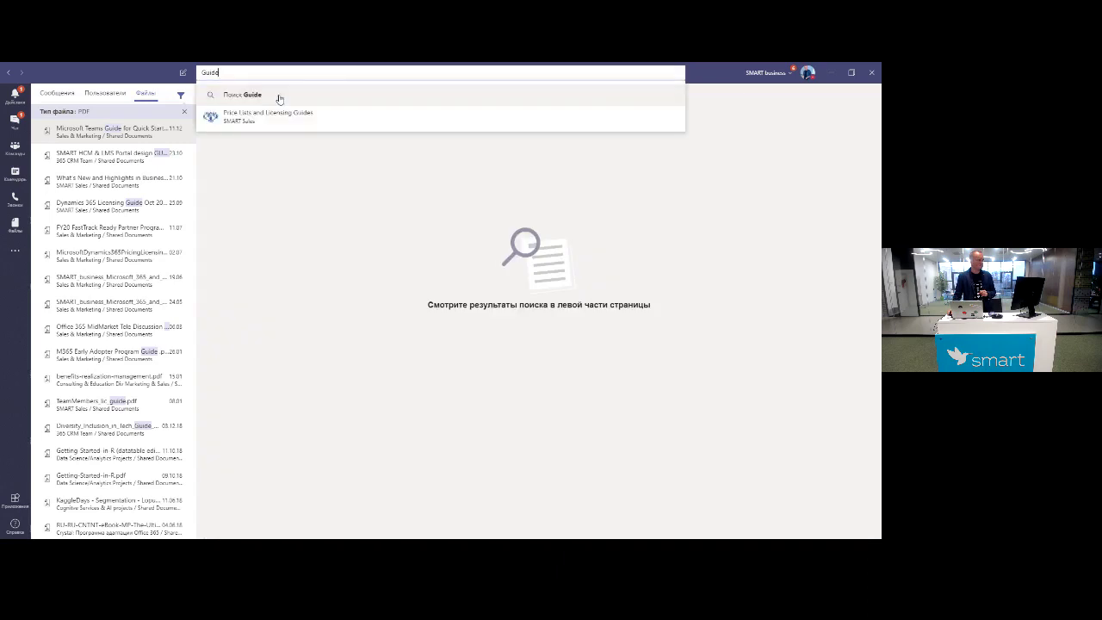
drag(220, 74, 200, 75)
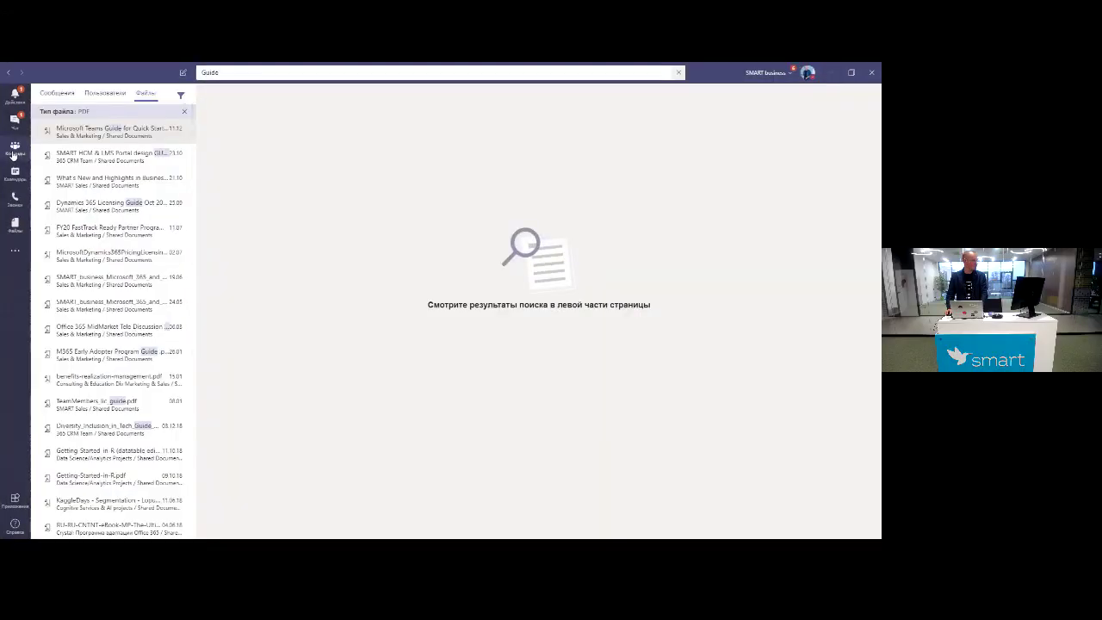
click(14, 149)
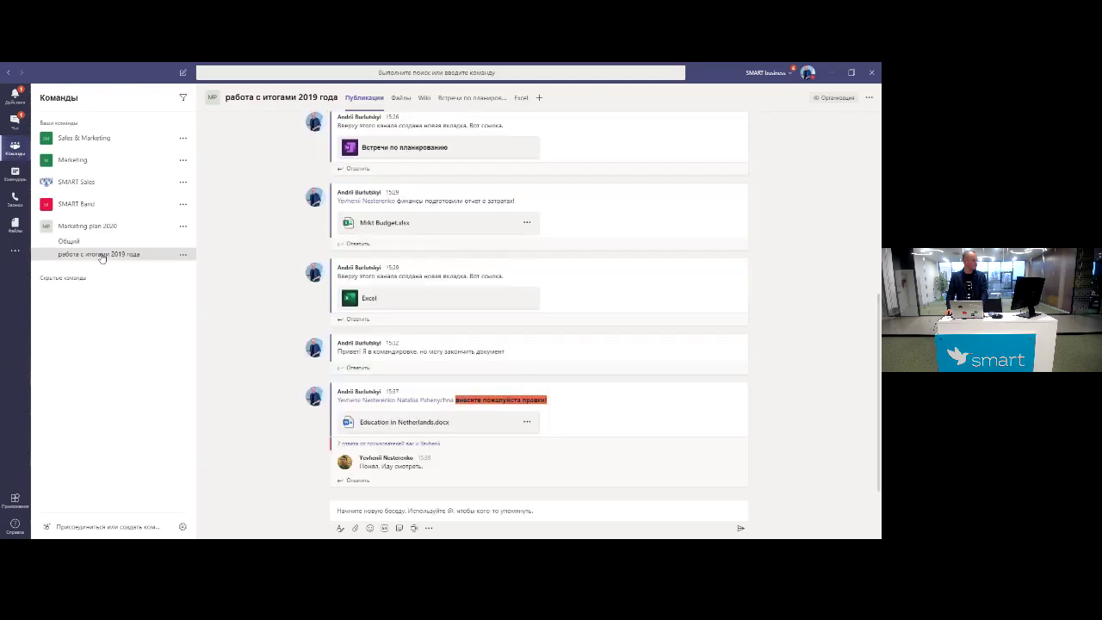
click(353, 510)
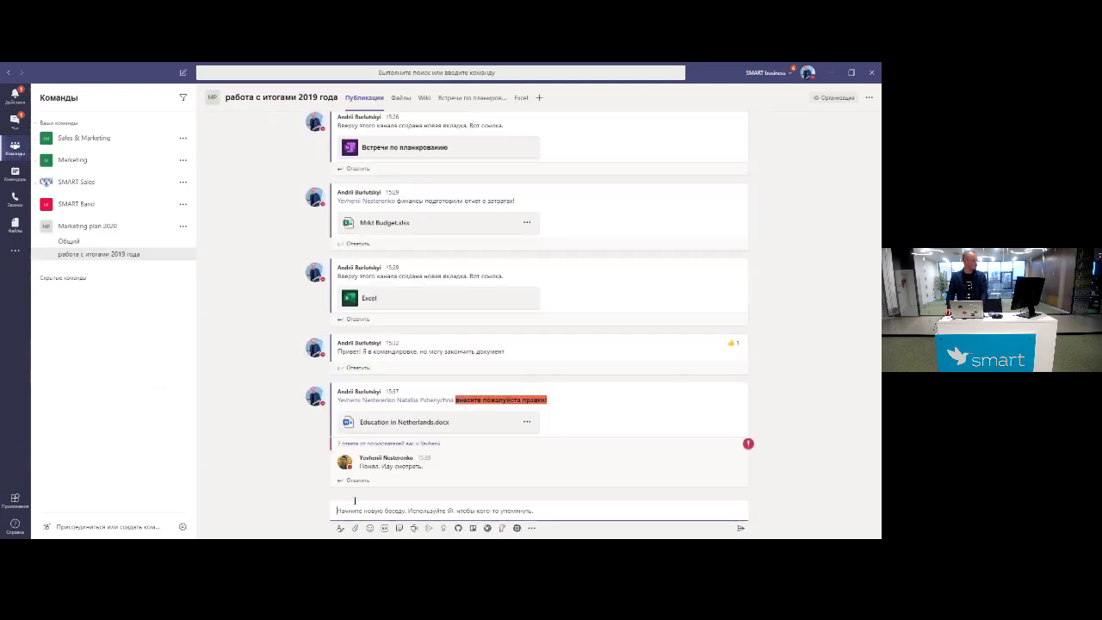
Add a Planner tab to the channel with a new plan named "Стратегия 2020".
click(539, 98)
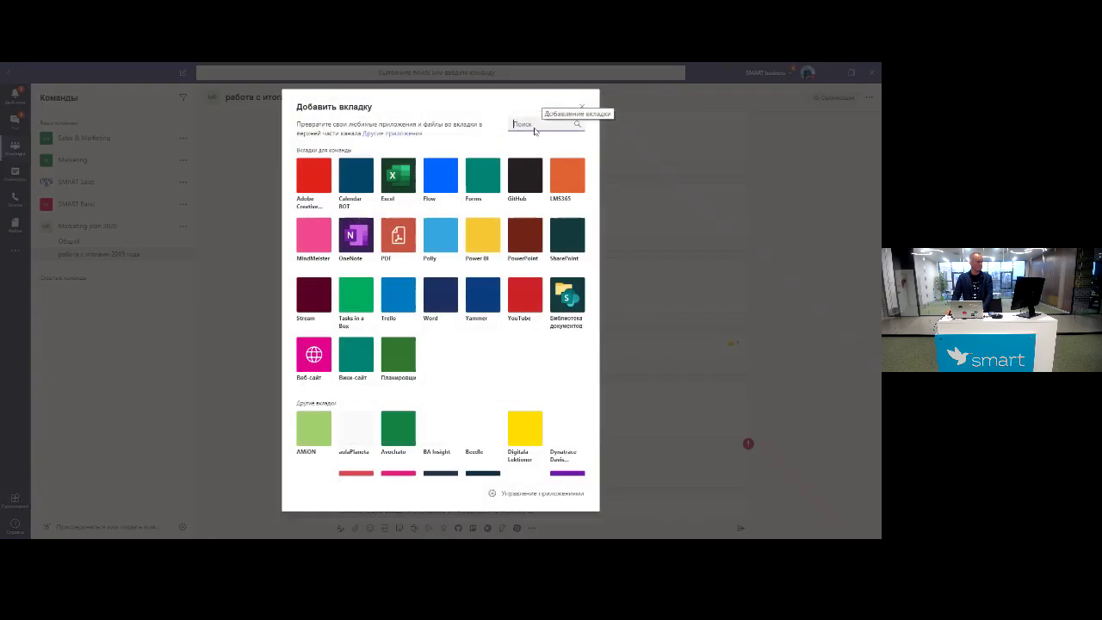
click(581, 106)
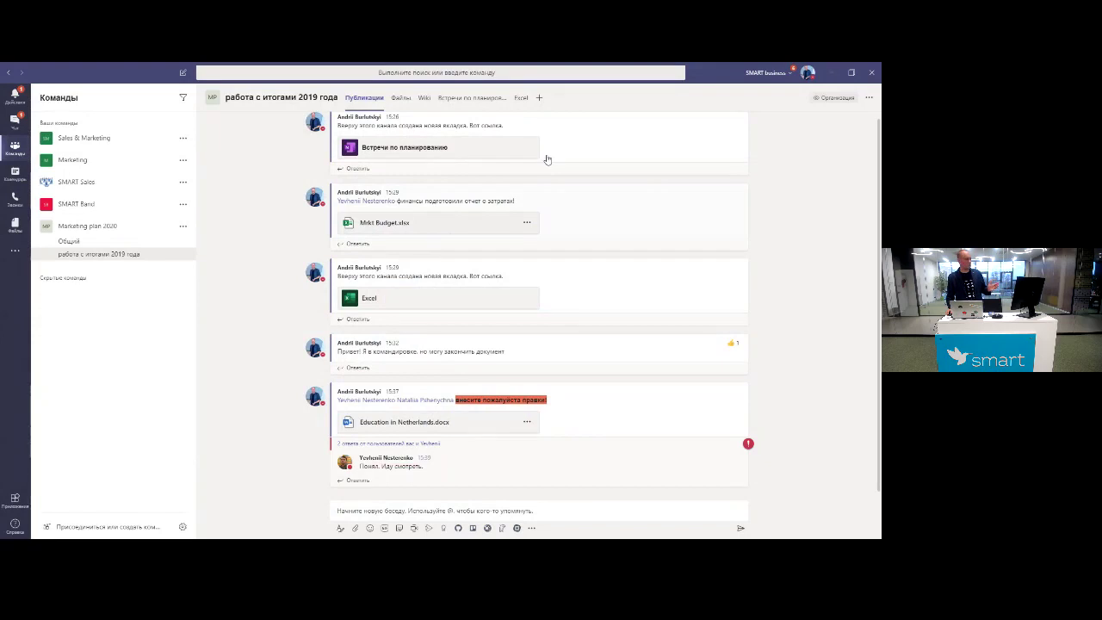
click(540, 98)
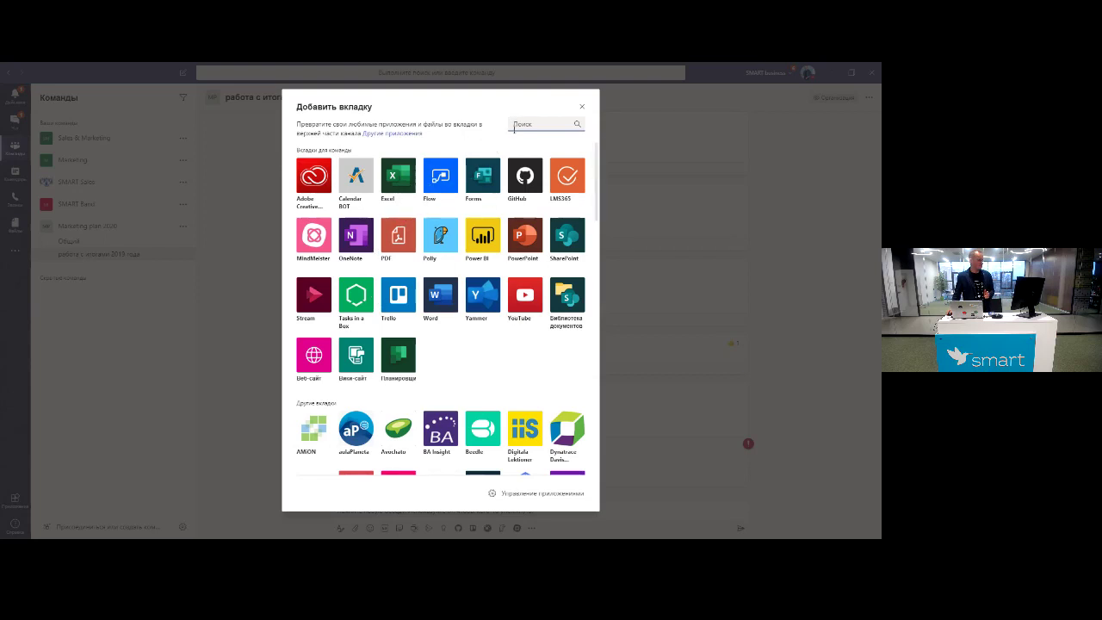
click(397, 353)
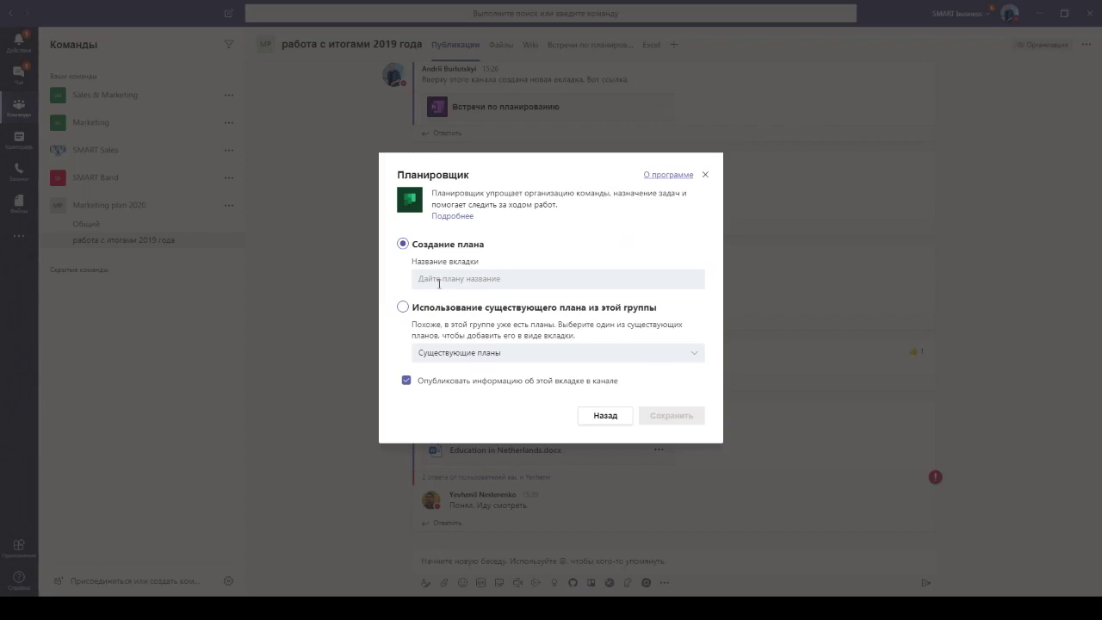
click(438, 281)
text(Стратегия 2020)
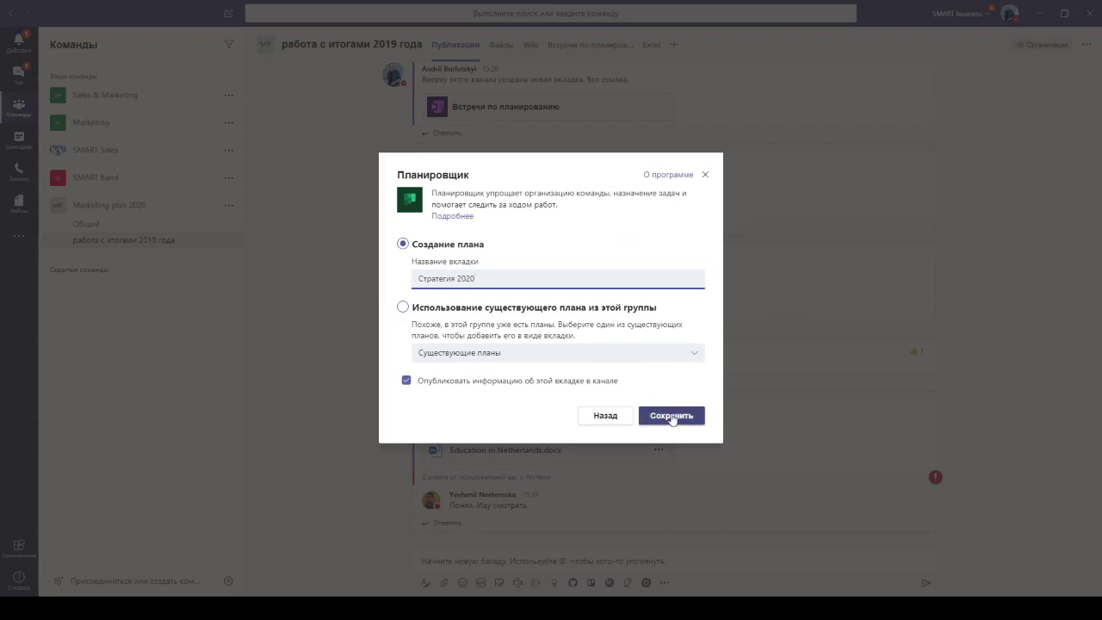
click(674, 418)
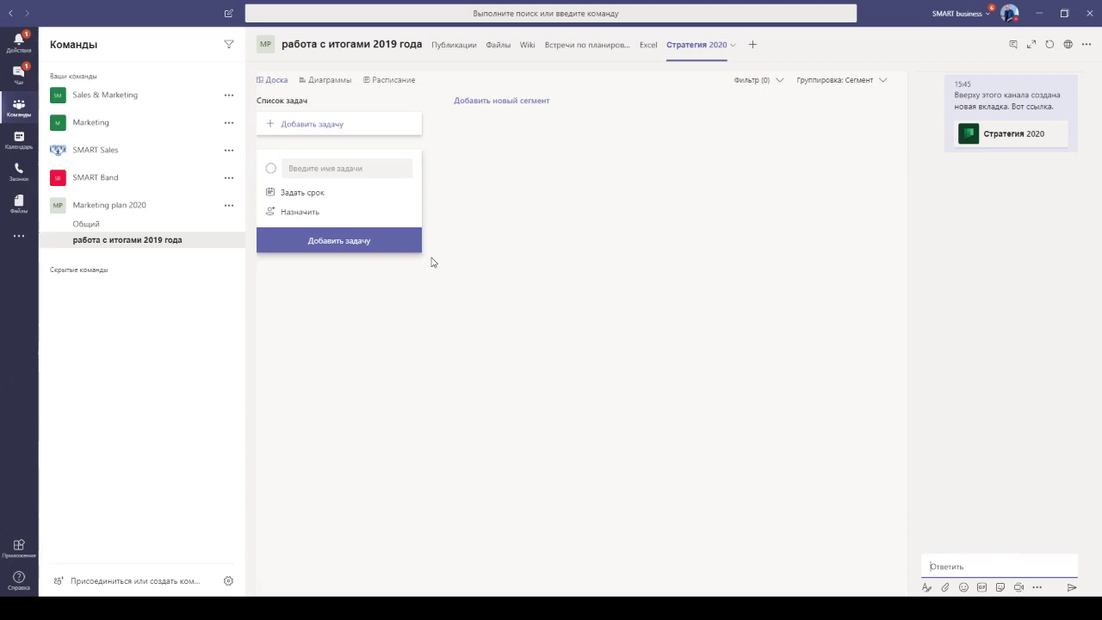
Name the new task "Собрать отзывы по вебинарам" in the plan's task list.
click(330, 164)
text(Соц)
text(иа)
text(рать)
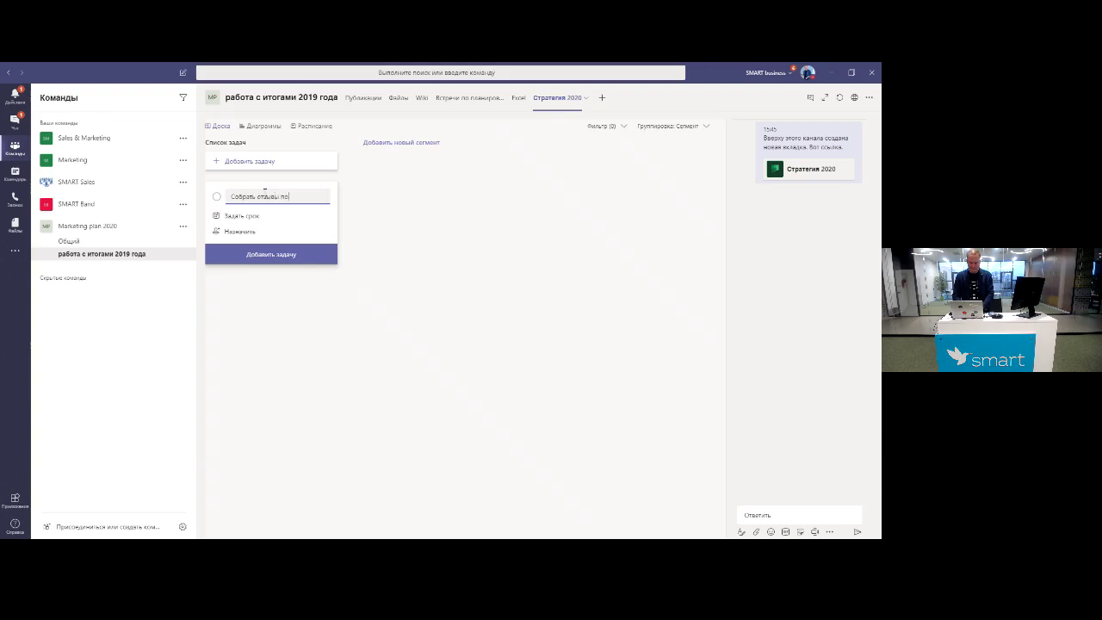
text(отзывы по вебинарам)
Assign the task to the last listed team member, set its due date to 27 December 2019 and add it.
click(258, 231)
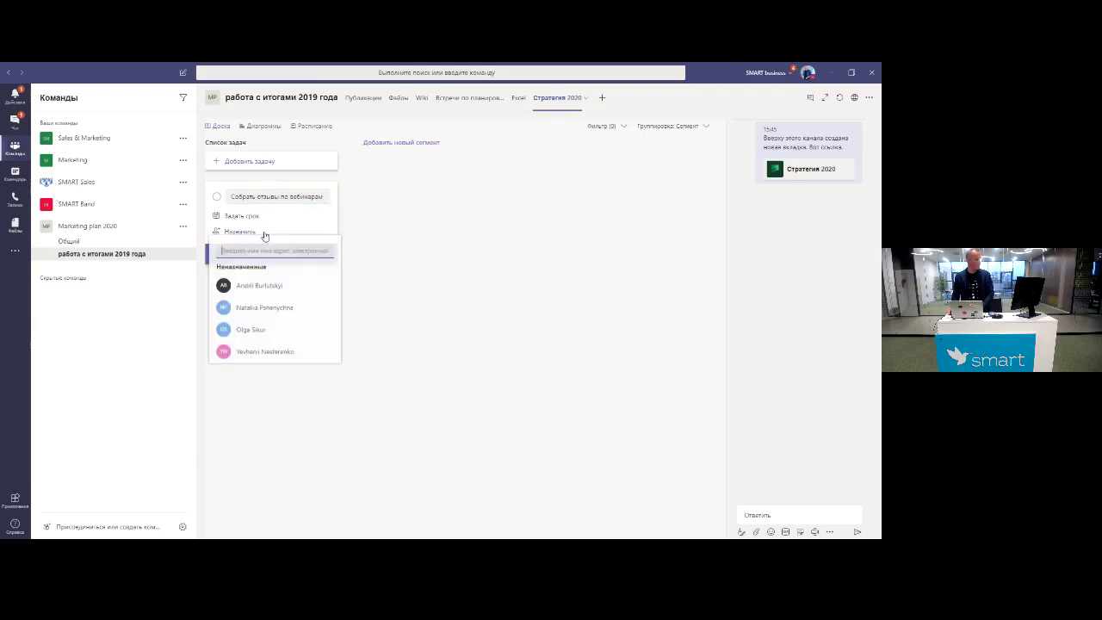
click(270, 352)
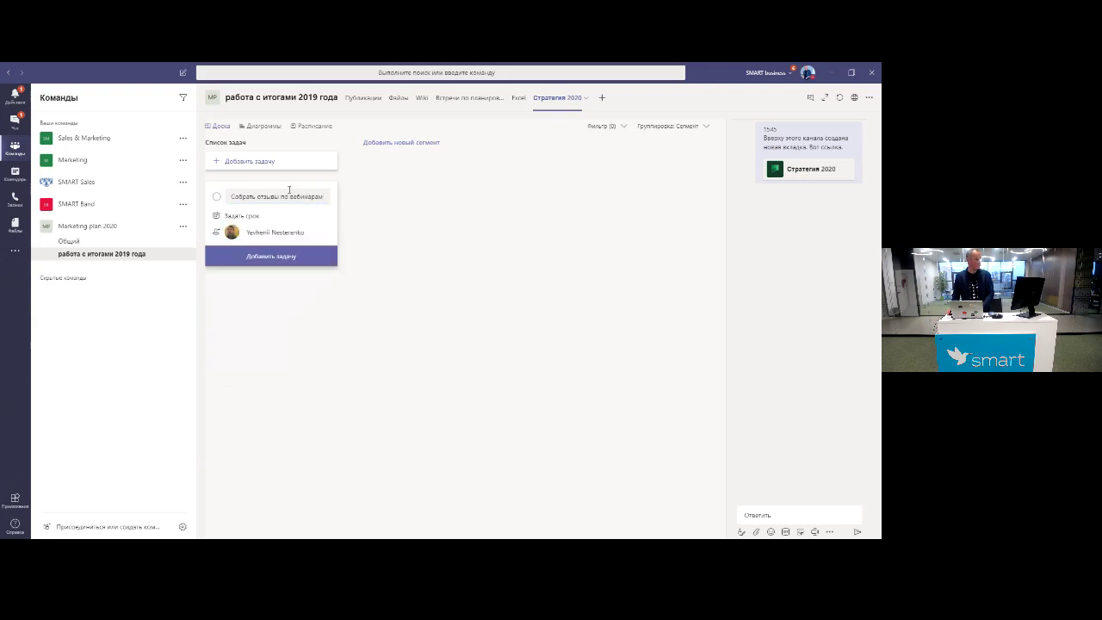
click(242, 217)
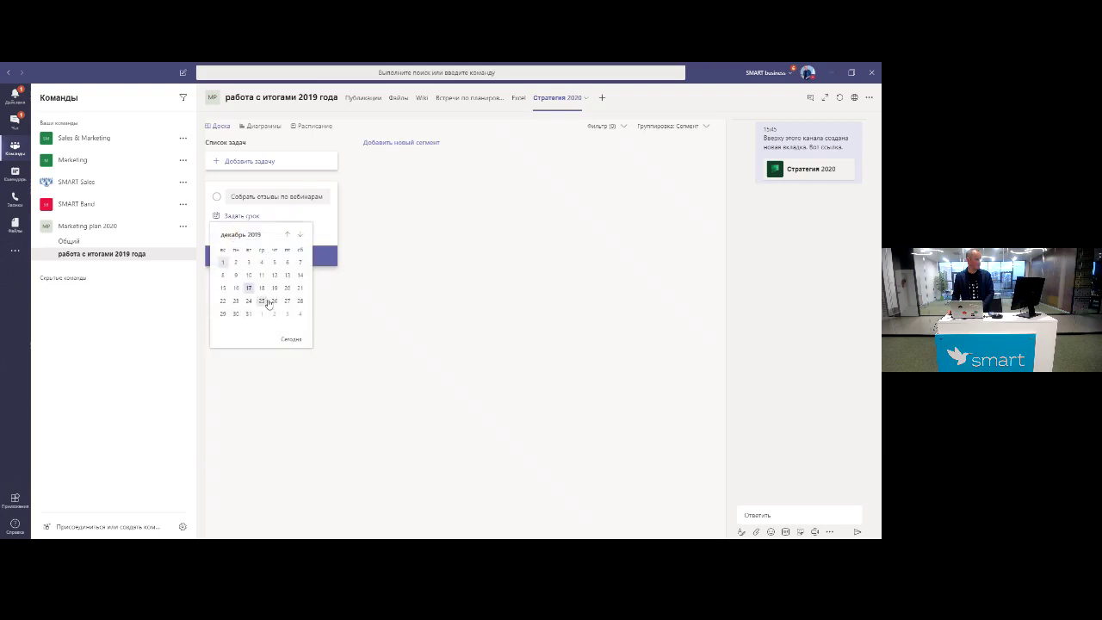
click(286, 300)
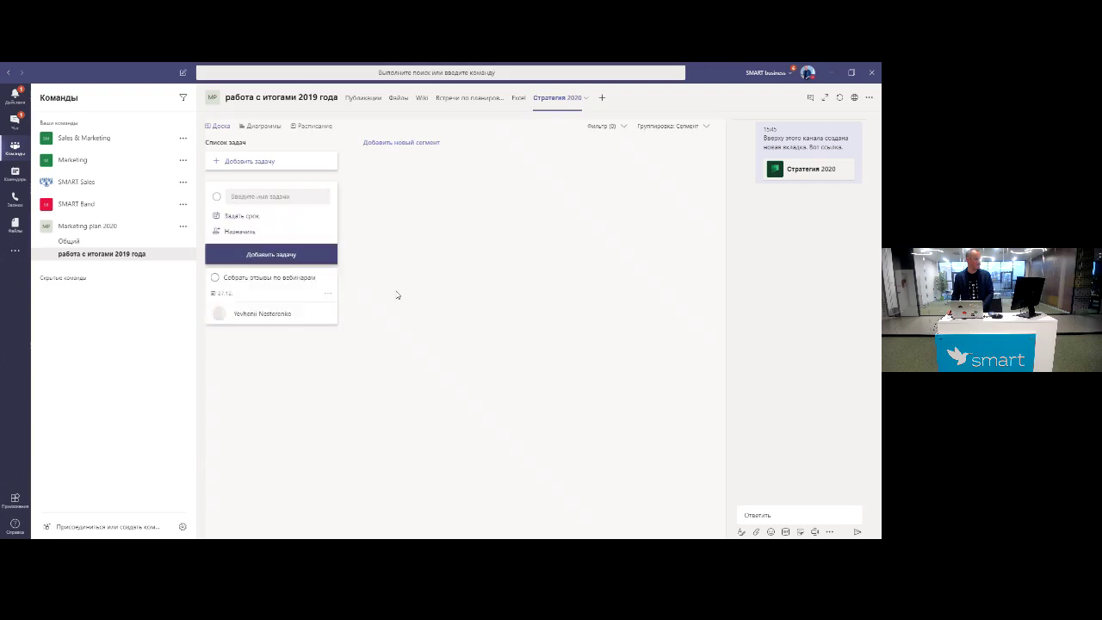
click(356, 297)
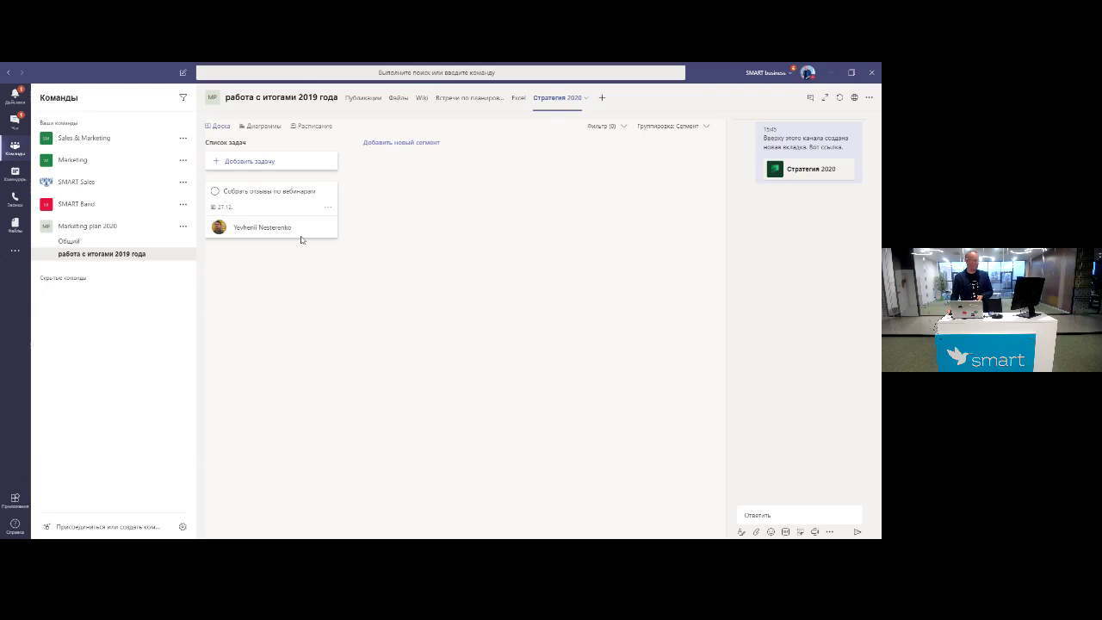
Return to the channel's posts and start adding a YouTube tab to the channel.
click(363, 98)
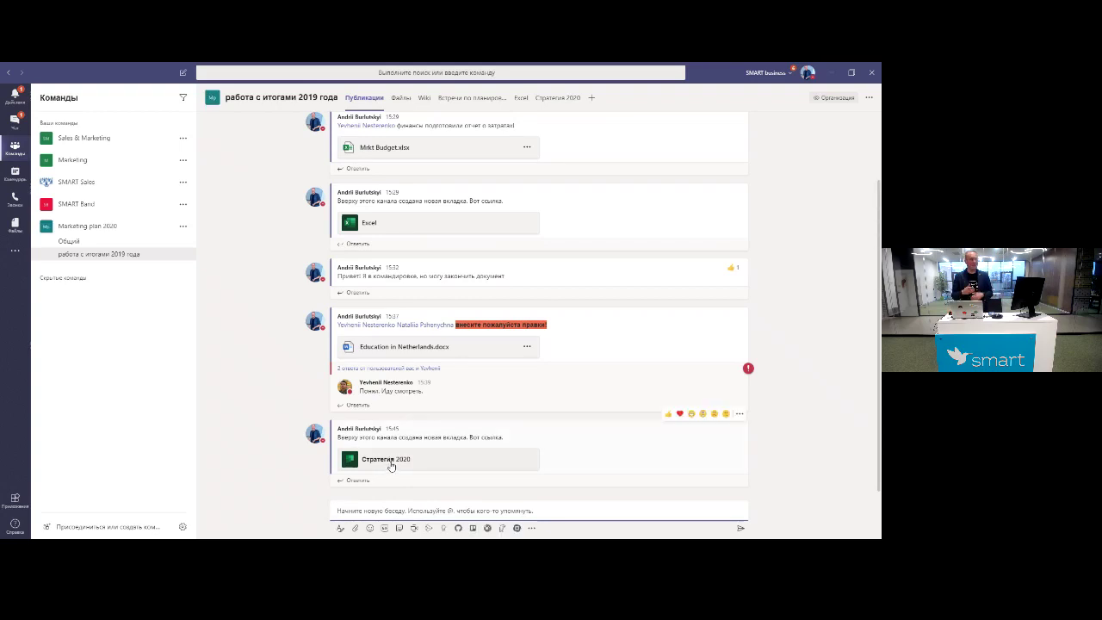
click(594, 103)
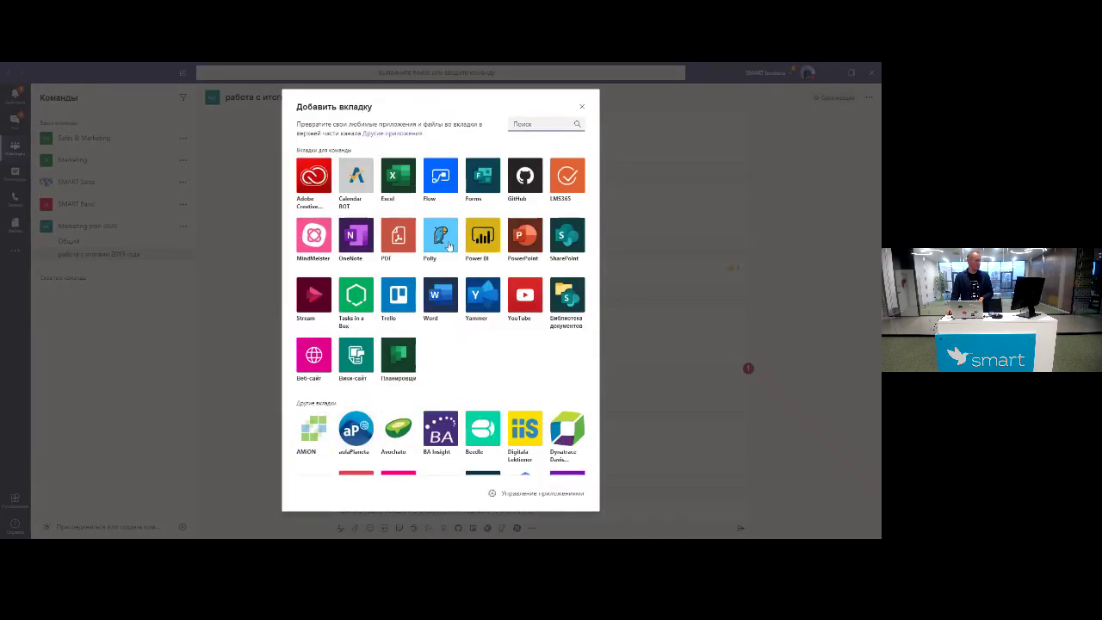
key(Escape)
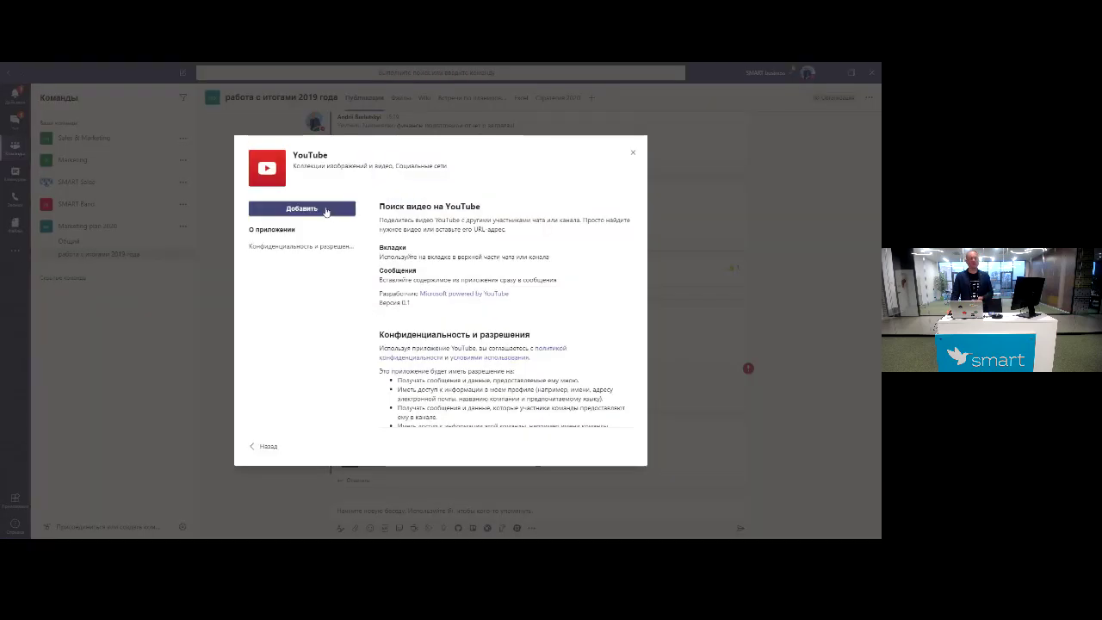
click(325, 212)
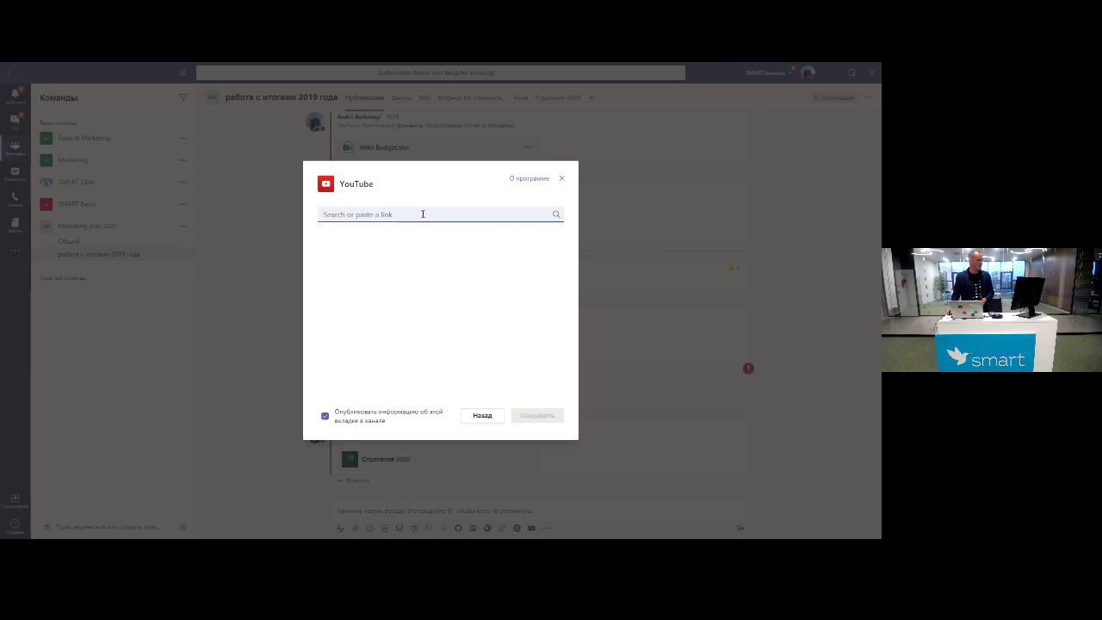
click(423, 214)
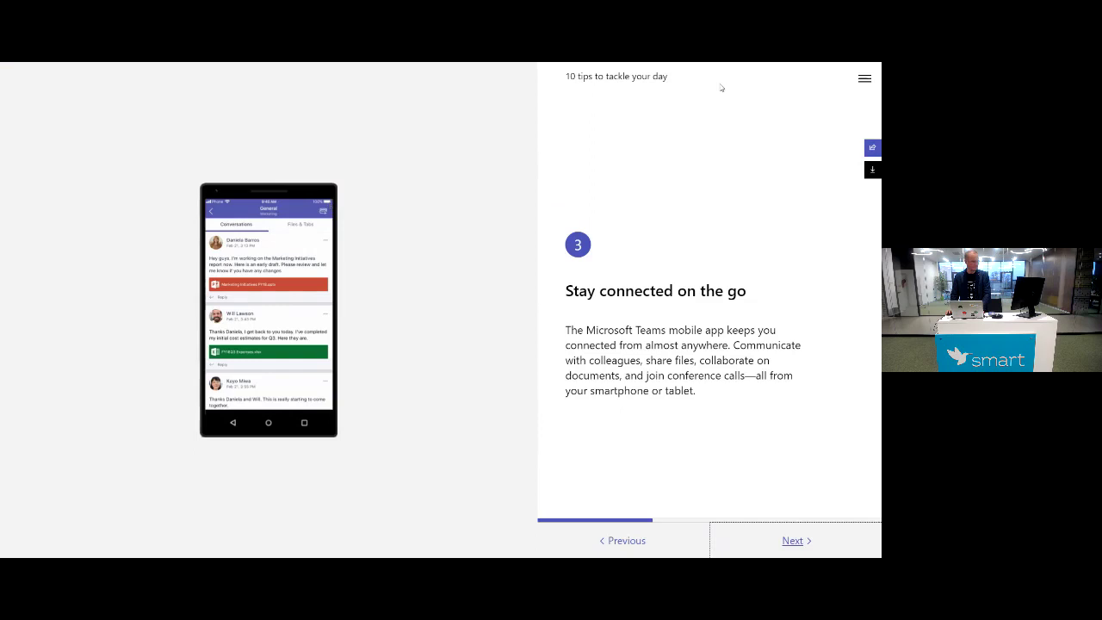
Switch to the browser, leave full-screen view and copy the address of the SMART TALKS YouTube channel.
mouse_move(470, 67)
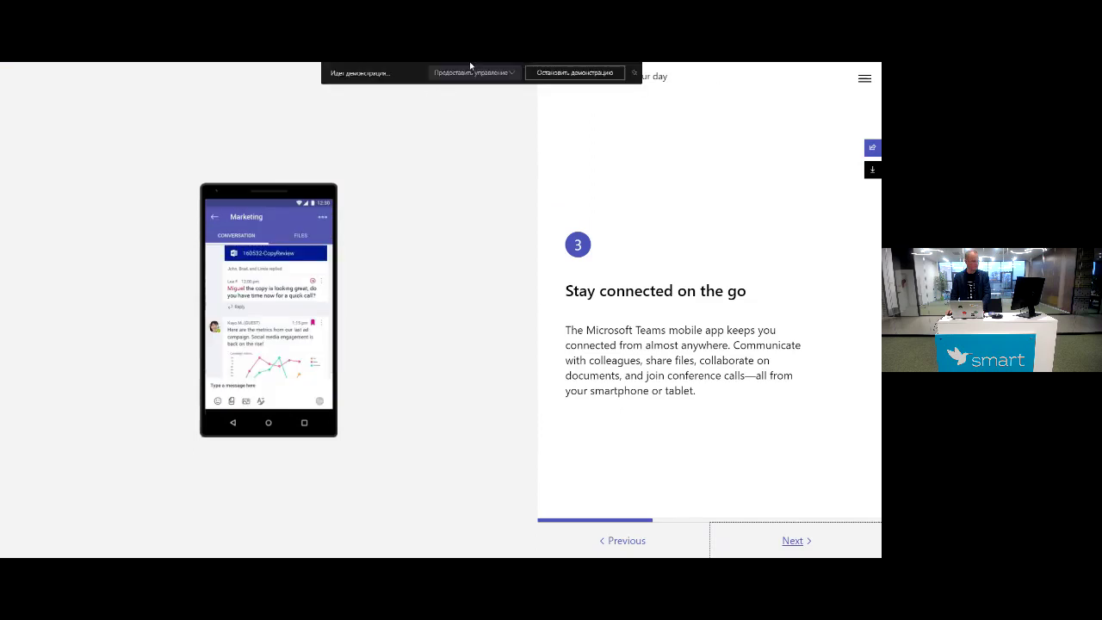
click(440, 93)
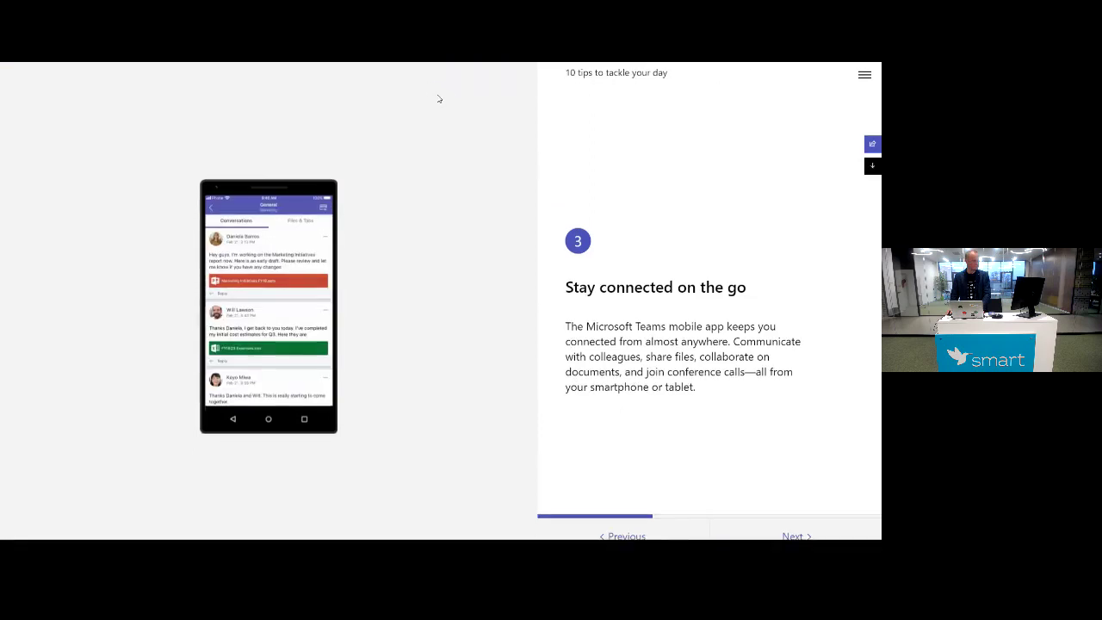
key(F11)
click(191, 71)
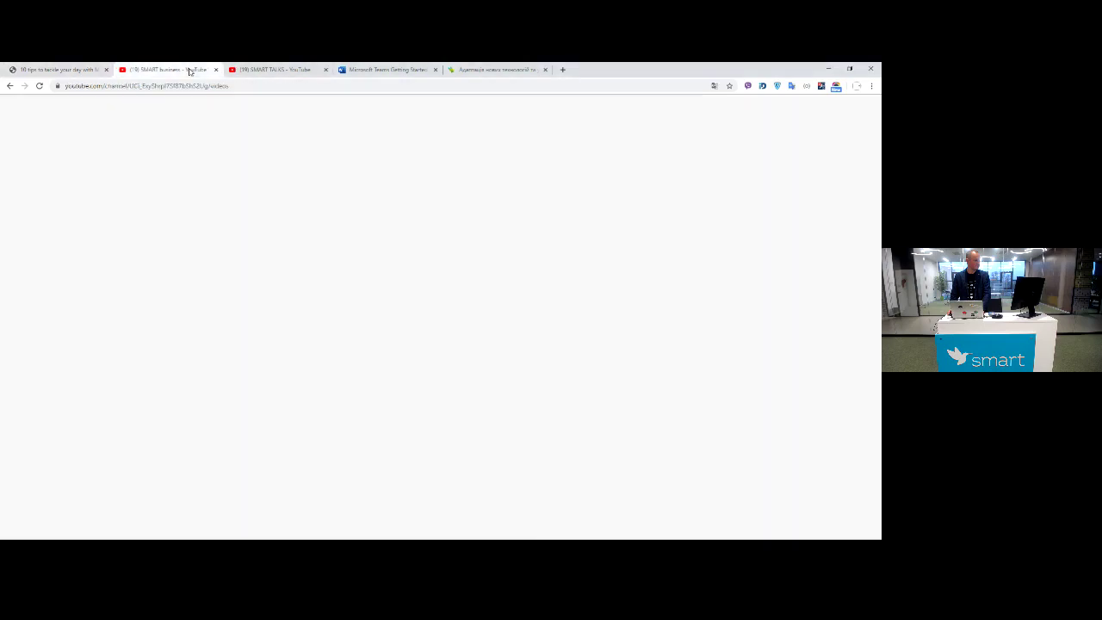
key(ctrl+Tab)
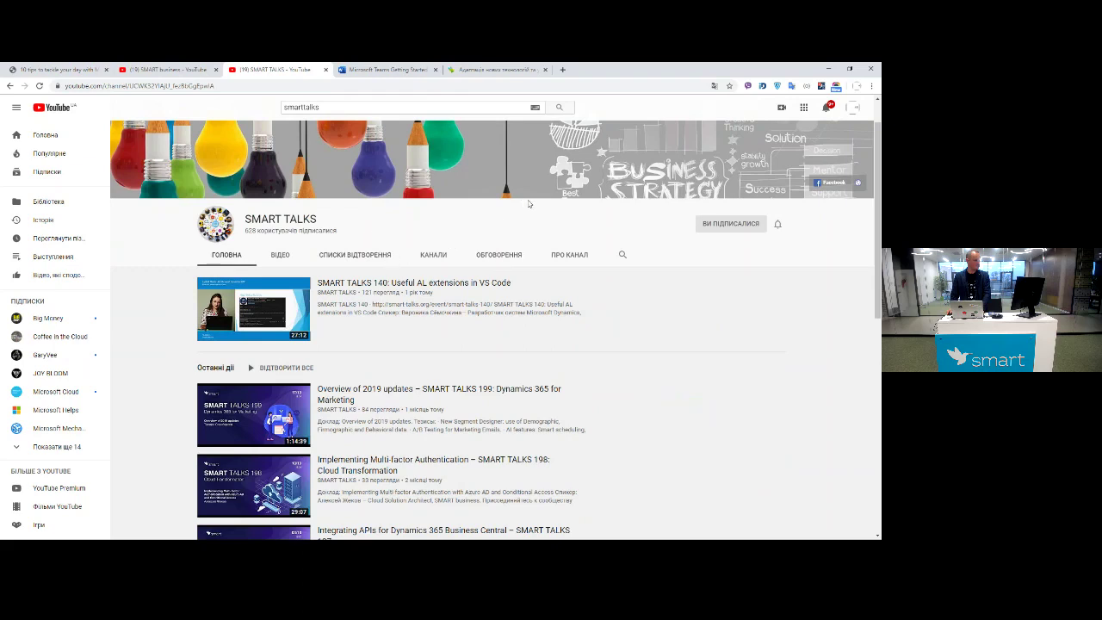
click(196, 87)
click(186, 85)
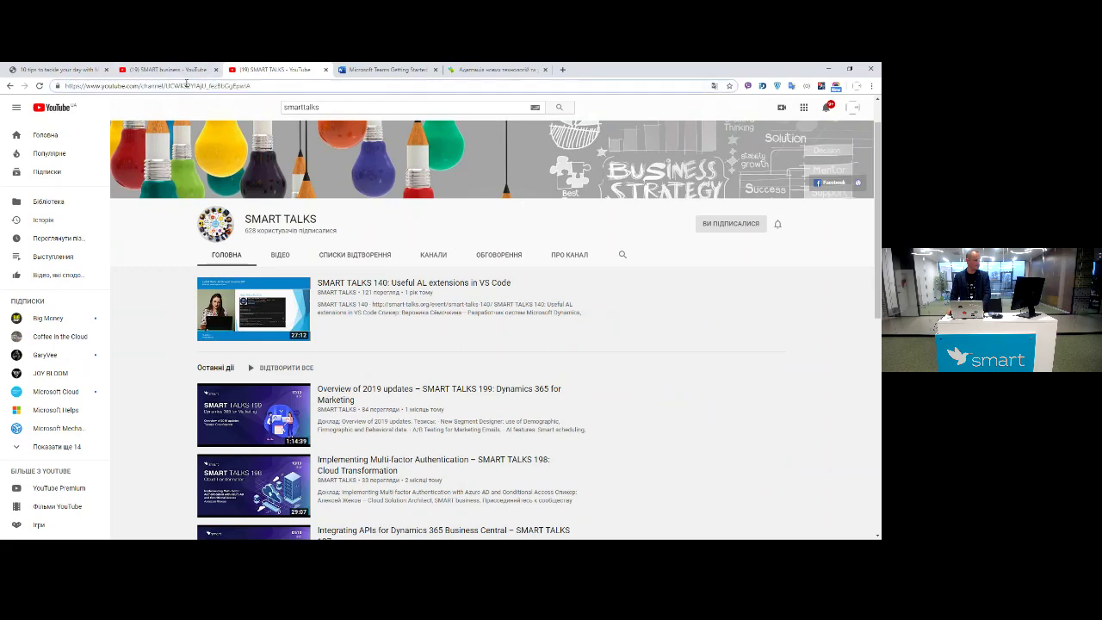
drag(260, 87, 61, 85)
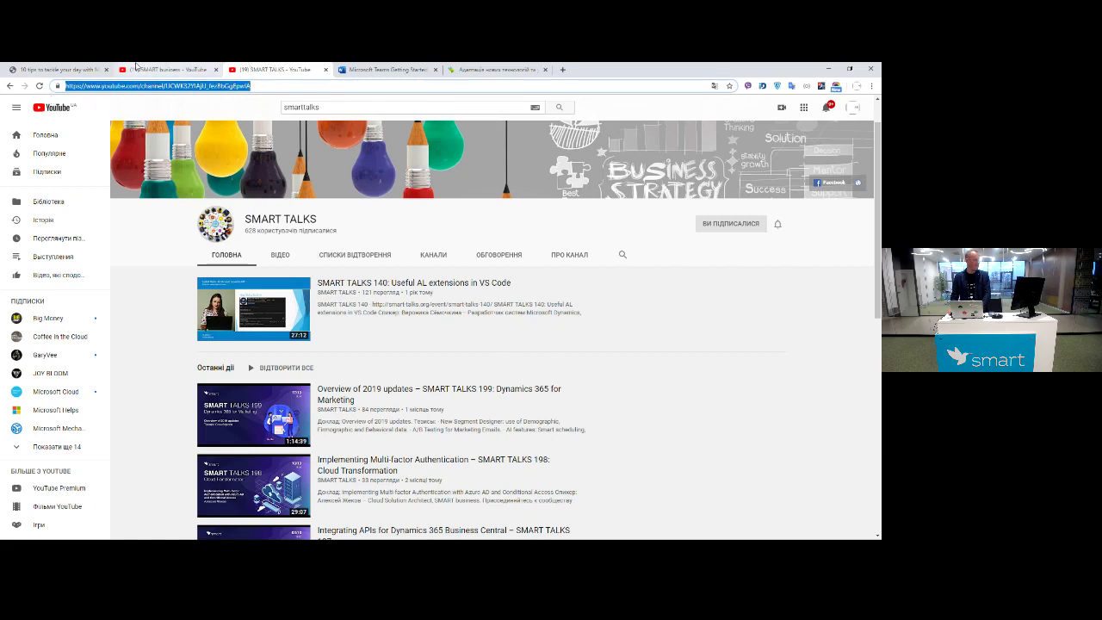
Switch back to Teams and try to look up the copied SMART TALKS channel address for the YouTube tab.
click(824, 70)
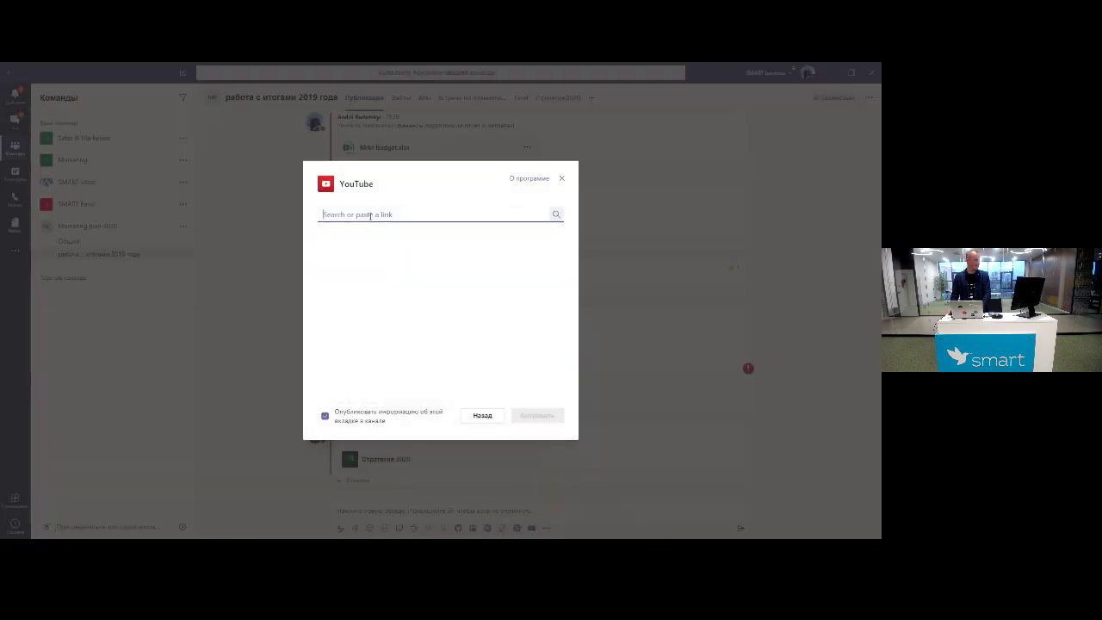
text(https://www.youtube.com/channel/UCWK32YIAjU_tezBbGqFpwIA)
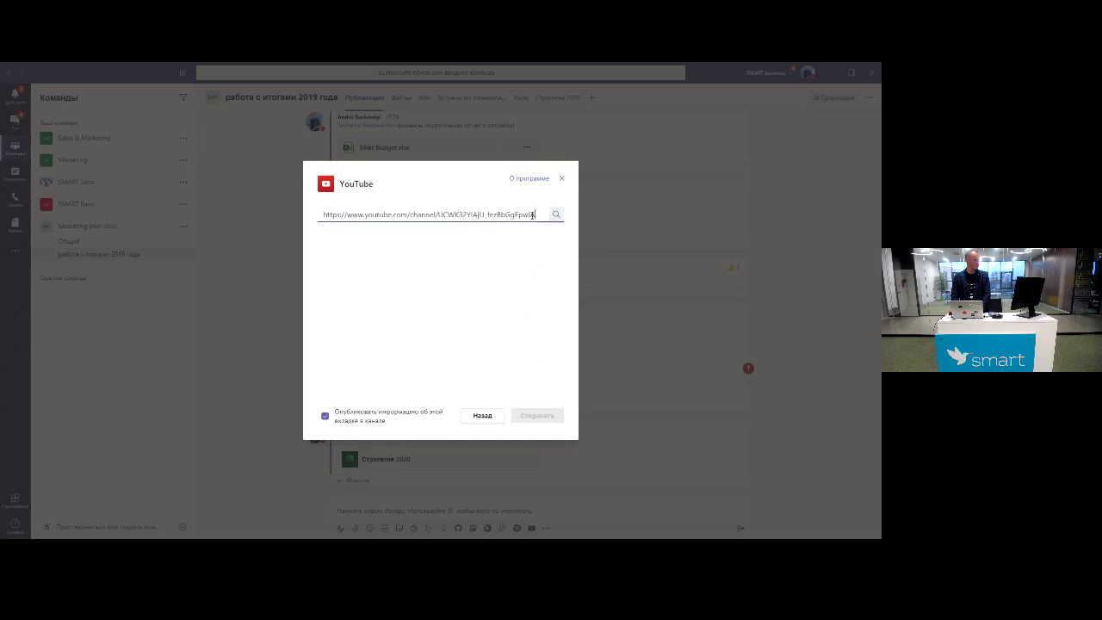
key(Return)
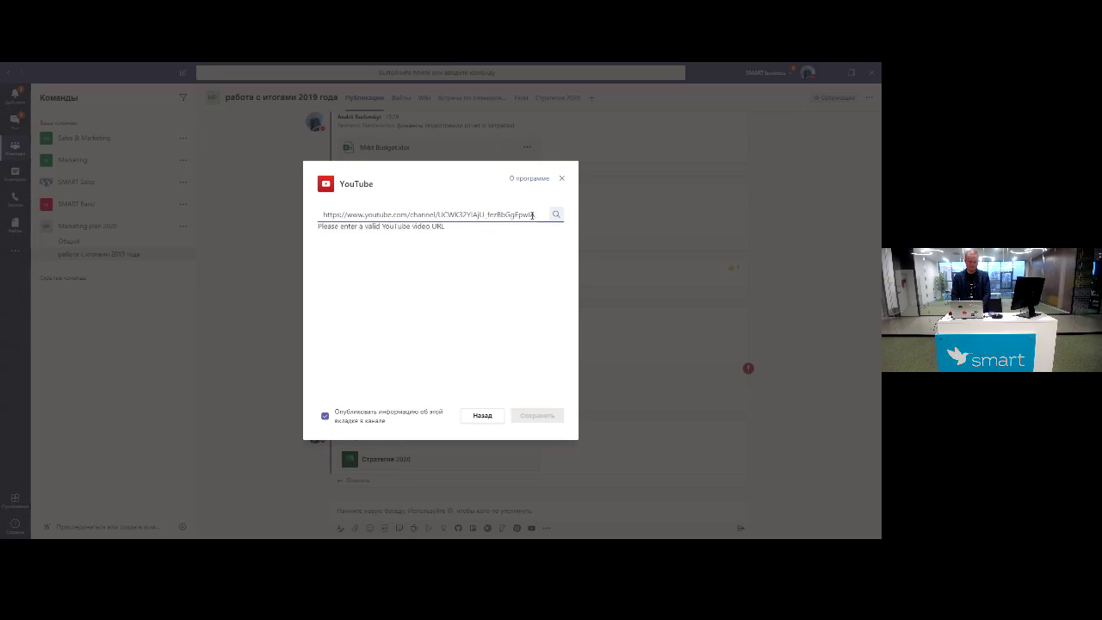
key(BackSpace)
key(BackSpace)
key(BackSpace)
key(BackSpace)
key(BackSpace)
key(BackSpace)
key(BackSpace)
key(BackSpace)
key(BackSpace)
key(BackSpace)
key(BackSpace)
key(BackSpace)
key(BackSpace)
key(BackSpace)
key(BackSpace)
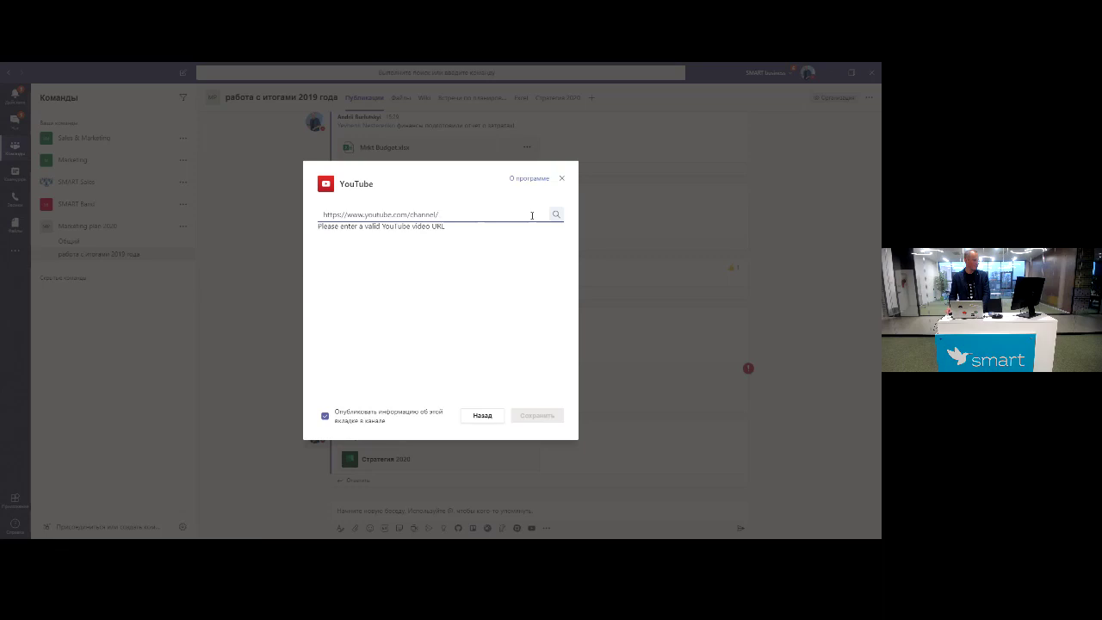
key(BackSpace)
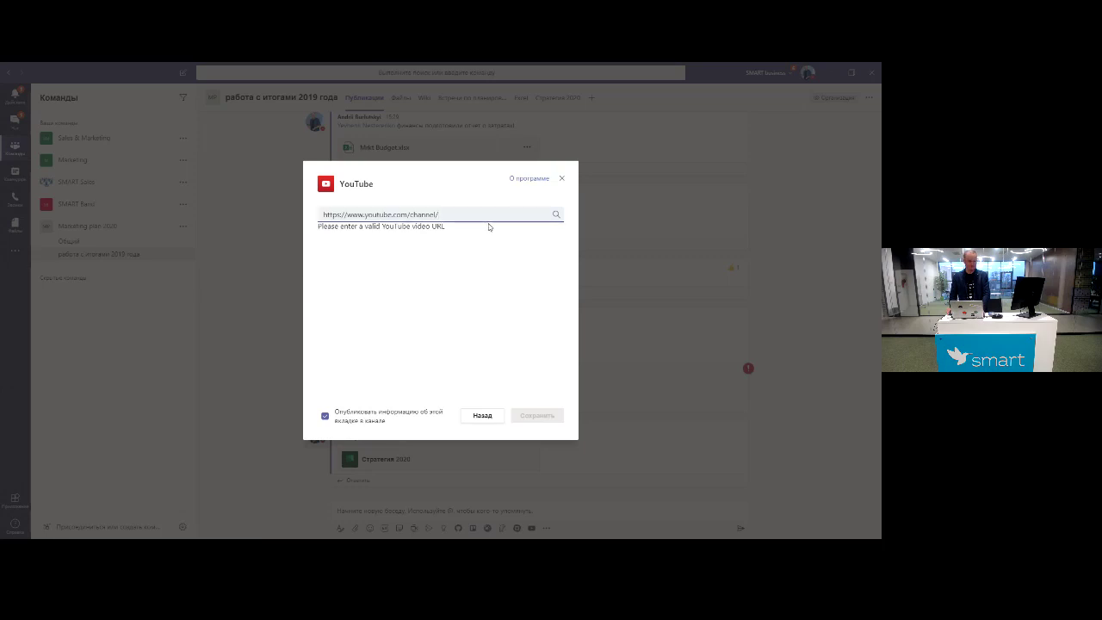
Switch to the browser, view the SMART TALKS channel's description and links, and return to its home page.
key(alt+Tab)
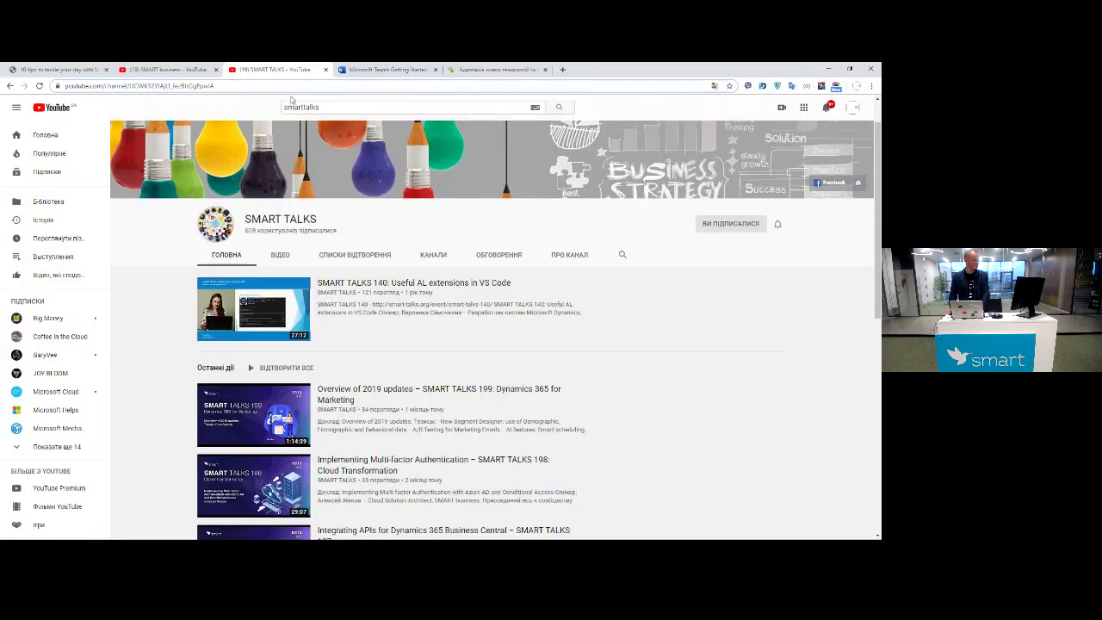
click(568, 255)
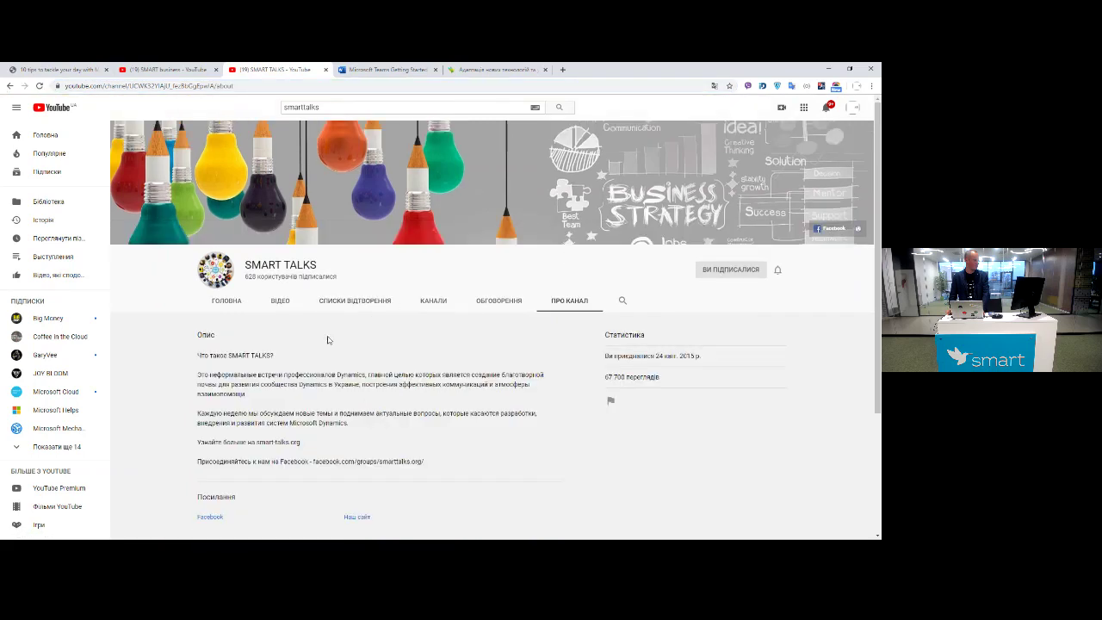
scroll(309, 357, down, 1)
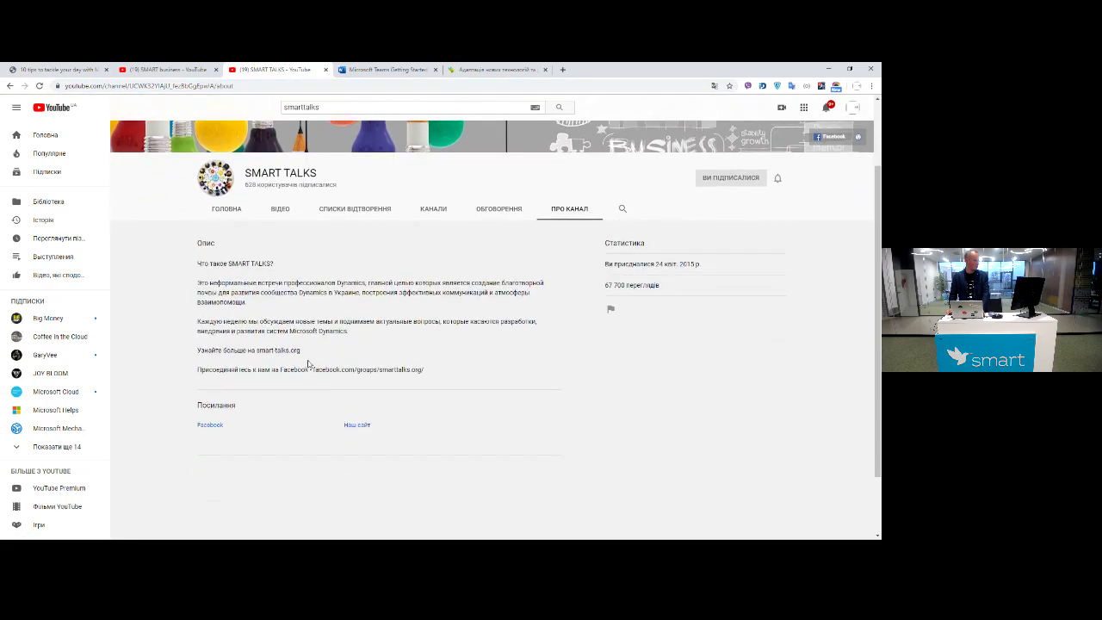
scroll(292, 348, up, 2)
click(222, 301)
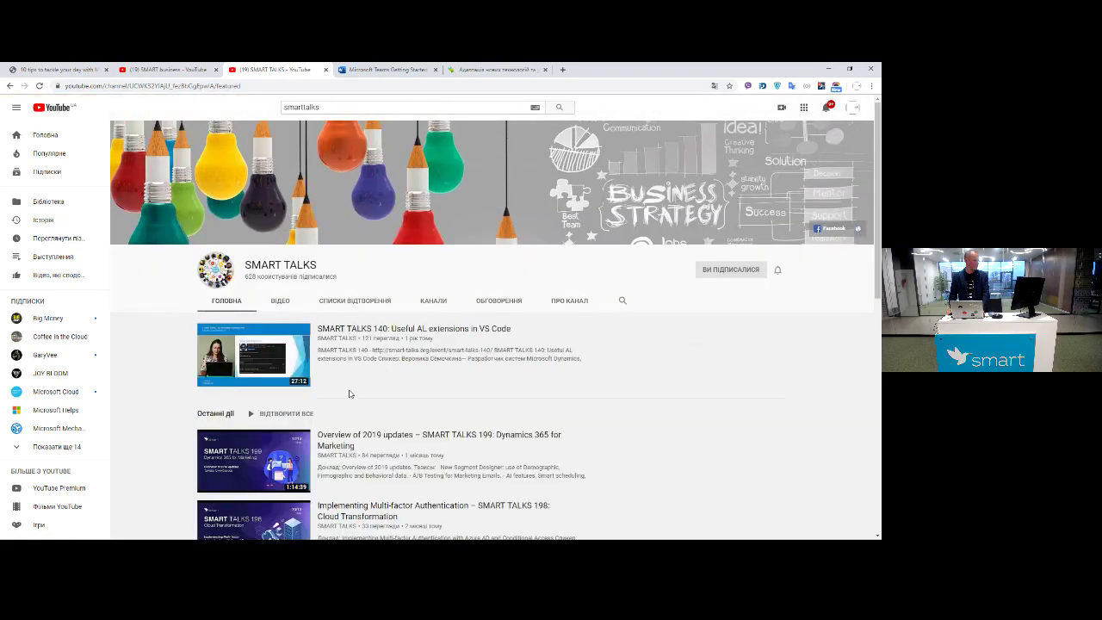
Open the video "SMART TALKS 140: Useful AL extensions in VS Code" and copy its address.
click(356, 328)
right_click(179, 86)
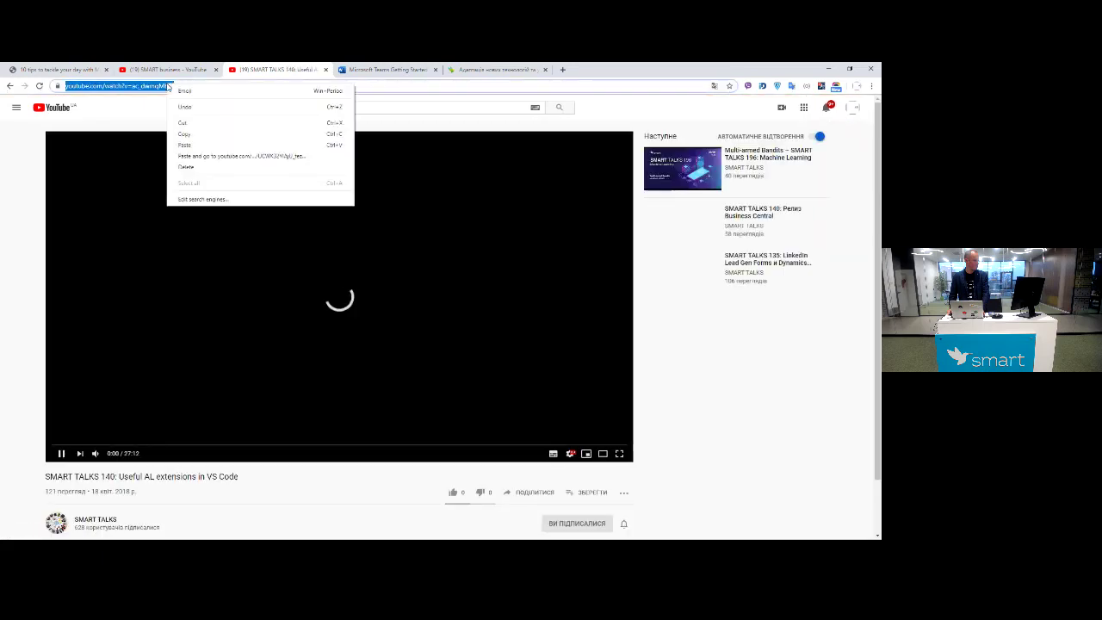
click(198, 136)
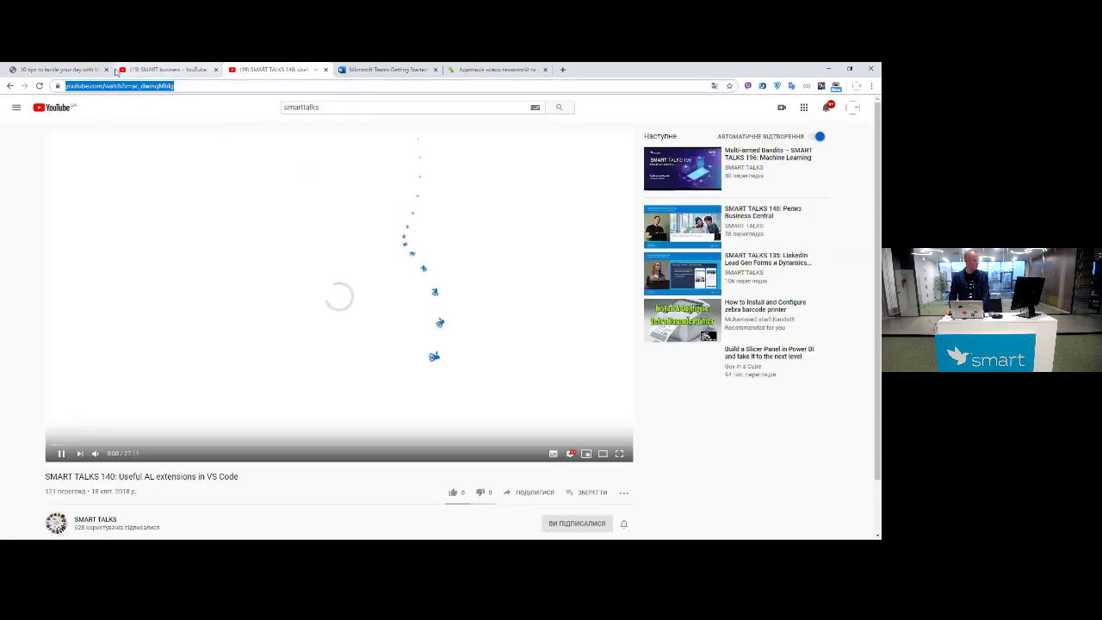
Switch back to Teams and replace the YouTube tab's link with the copied video address.
click(829, 69)
key(ctrl+a)
key(ctrl+v)
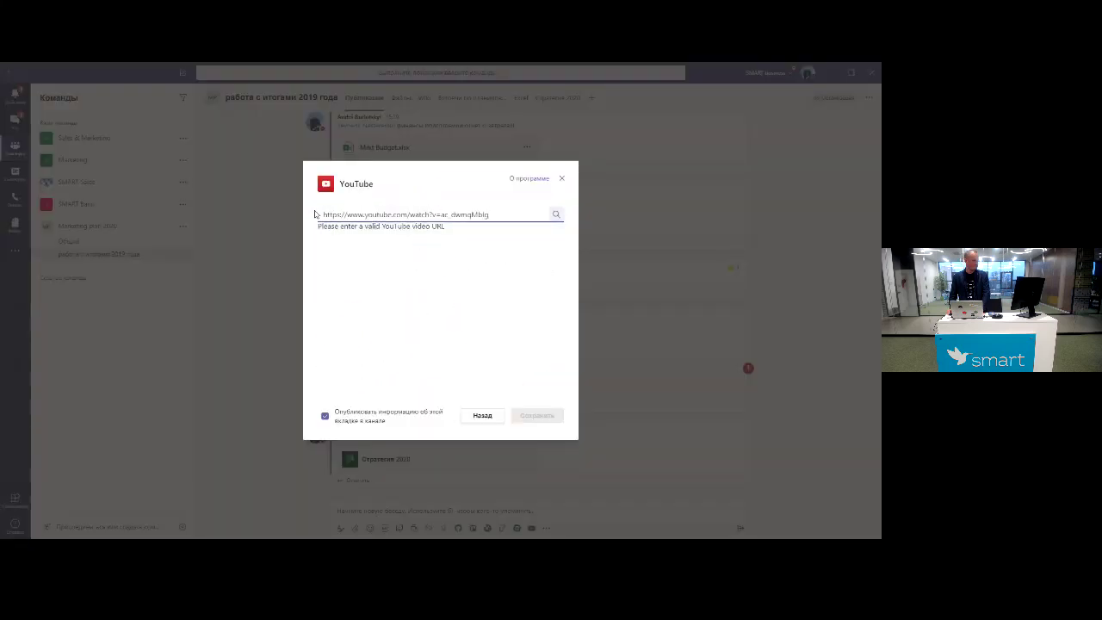
Look up the entered video link, save it as the channel's YouTube tab, and briefly play and pause the video there.
click(556, 215)
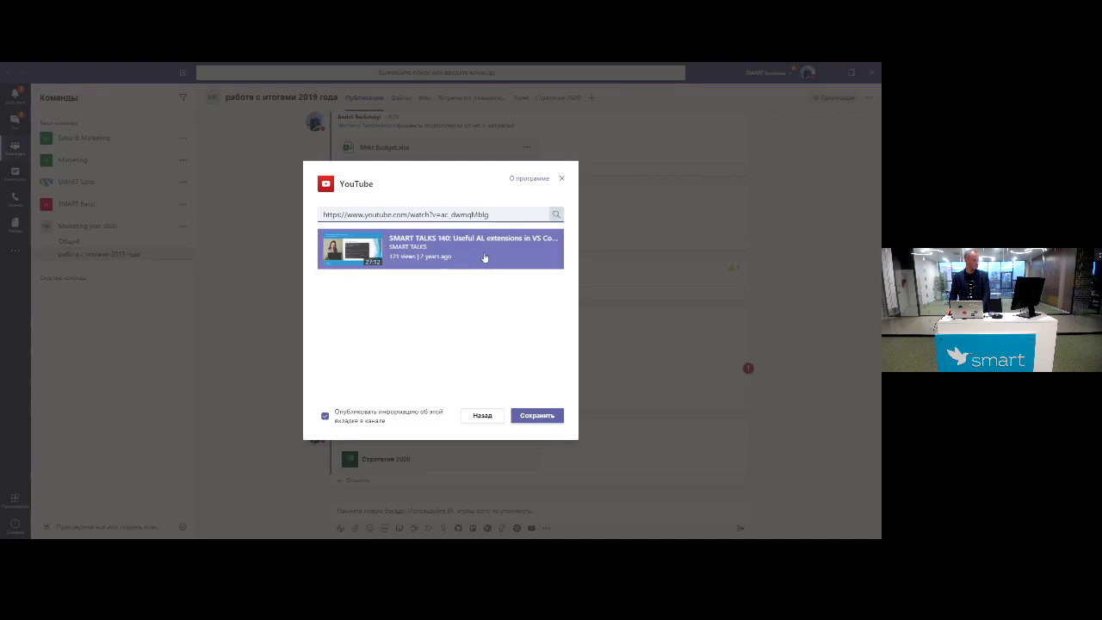
click(532, 416)
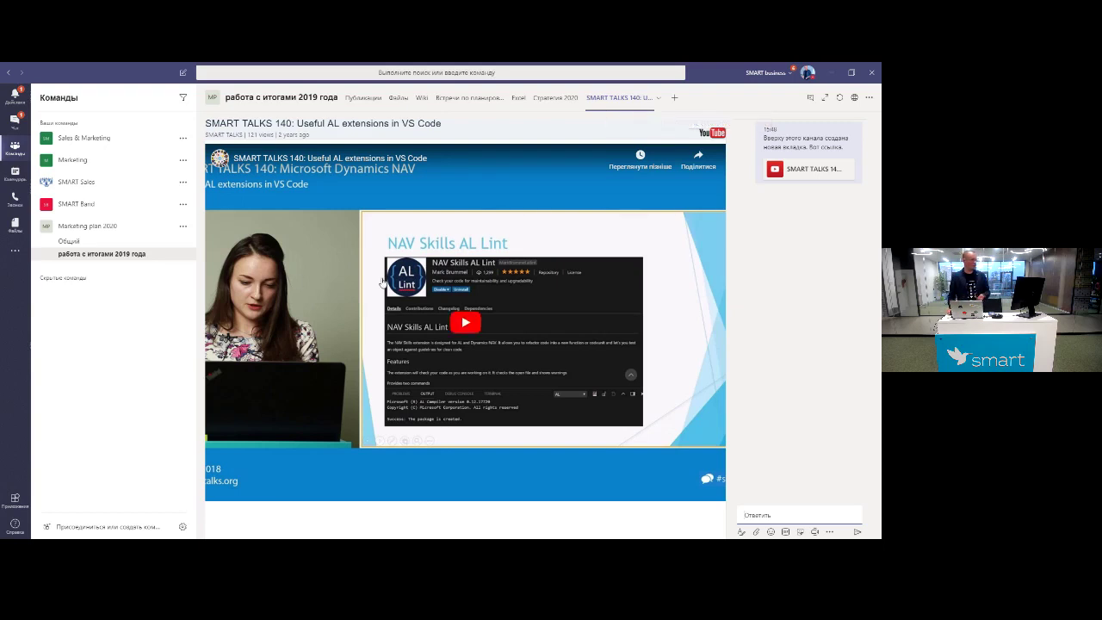
click(464, 324)
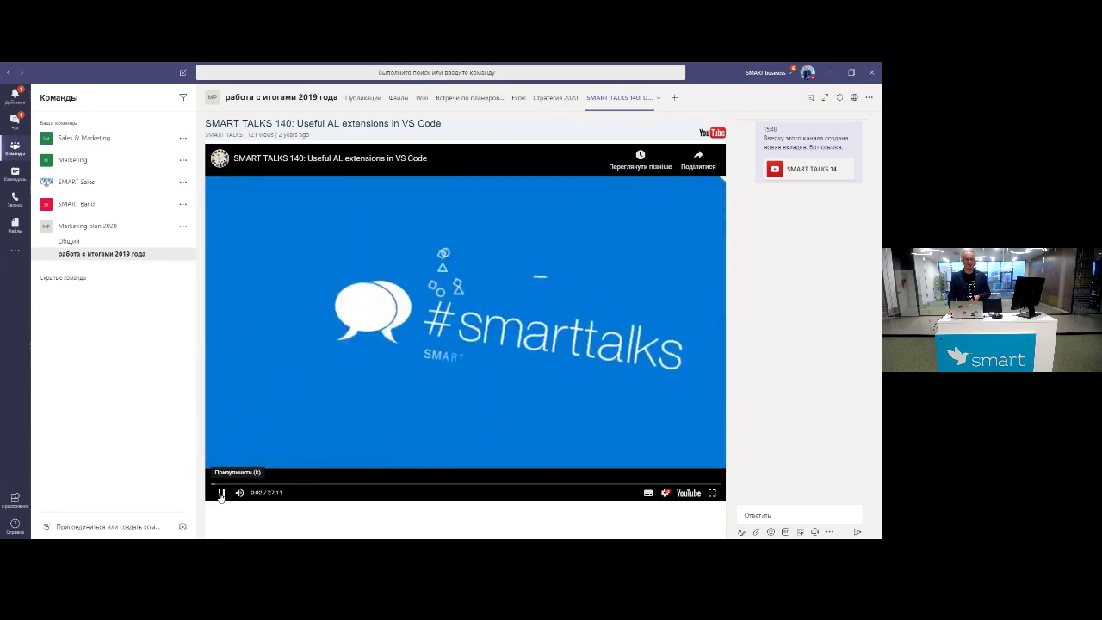
click(220, 493)
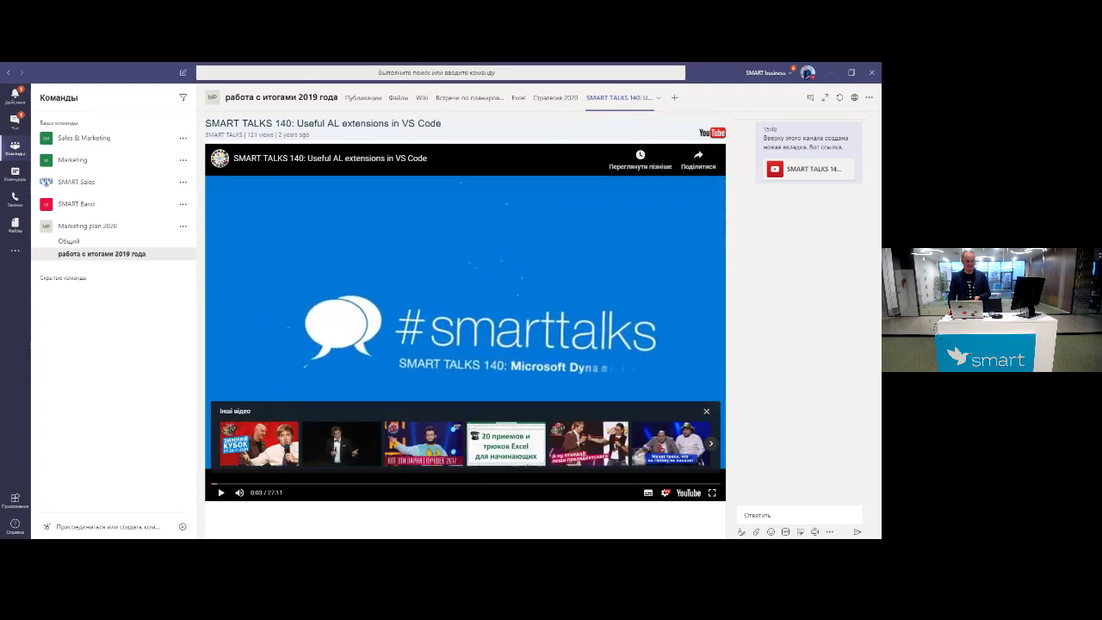
Browse the apps available as channel tabs, from the team's own tabs through the other tabs, and close the list without adding one.
click(676, 99)
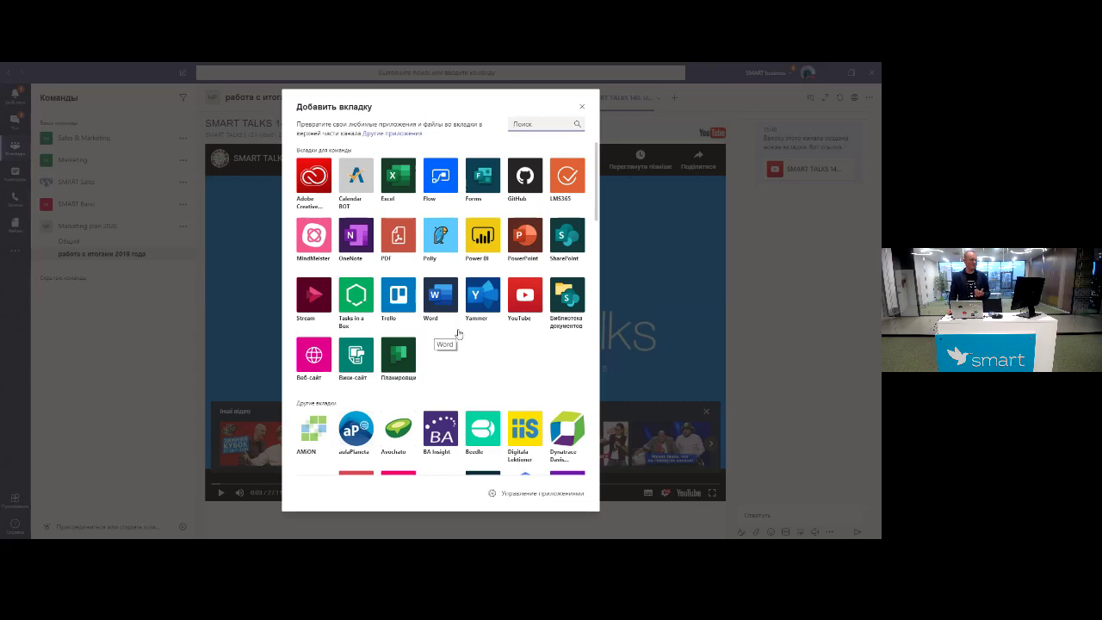
scroll(462, 348, down, 1)
scroll(487, 327, down, 6)
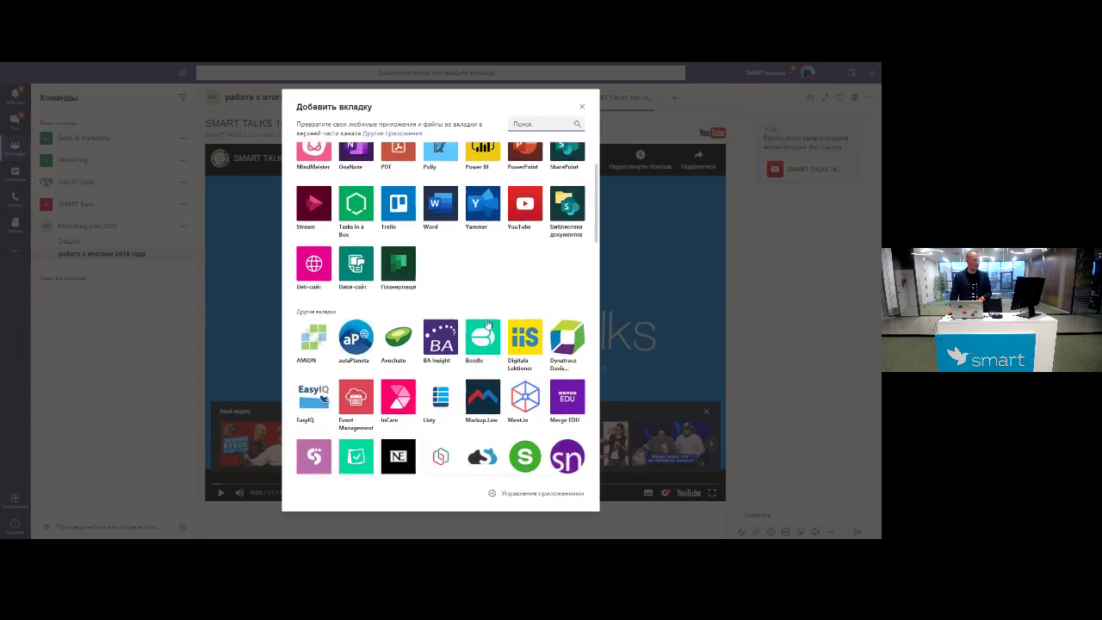
scroll(487, 325, down, 5)
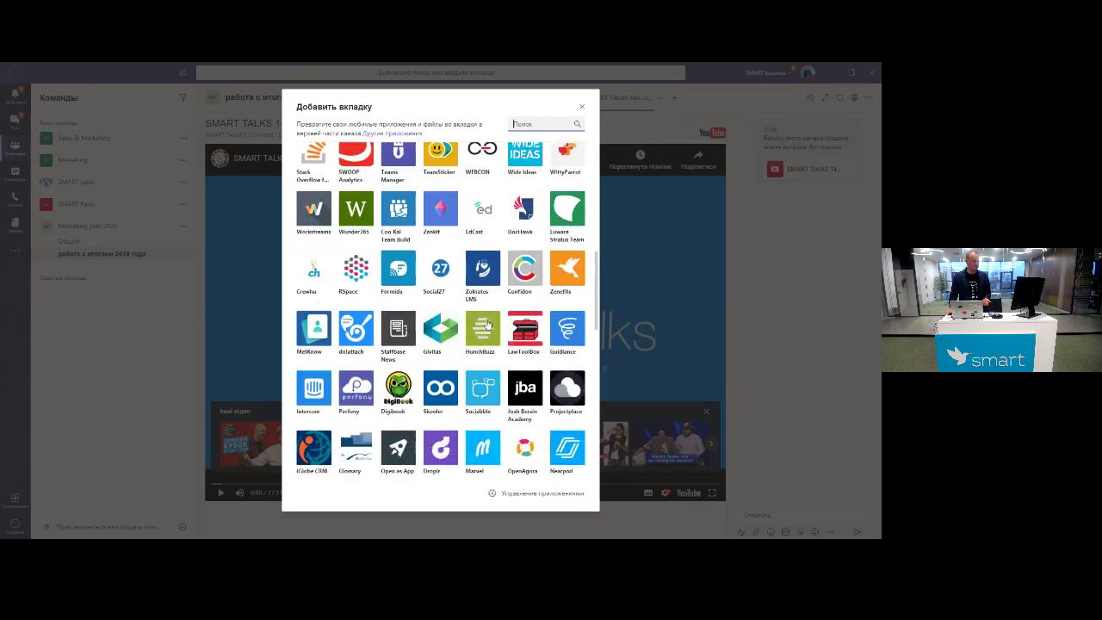
scroll(487, 326, down, 3)
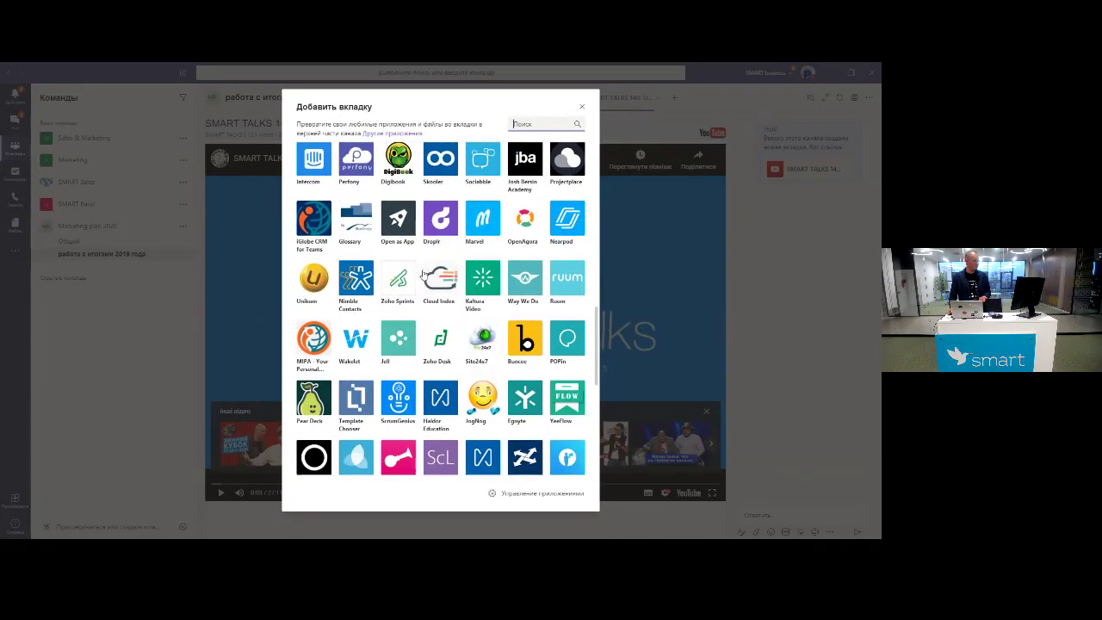
scroll(422, 273, down, 4)
scroll(422, 274, down, 3)
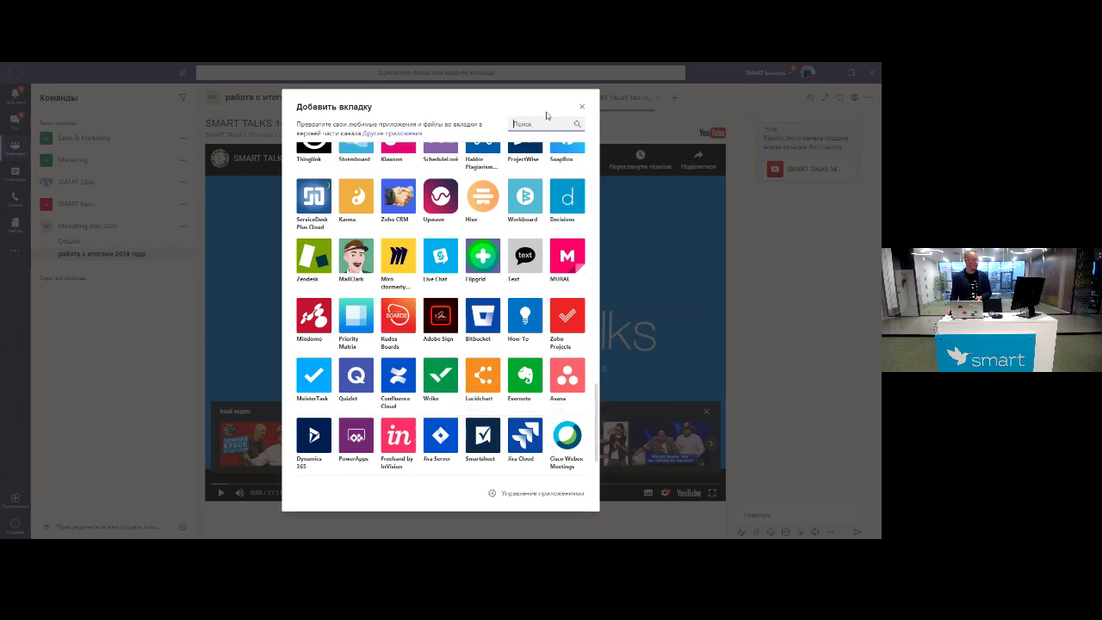
click(583, 108)
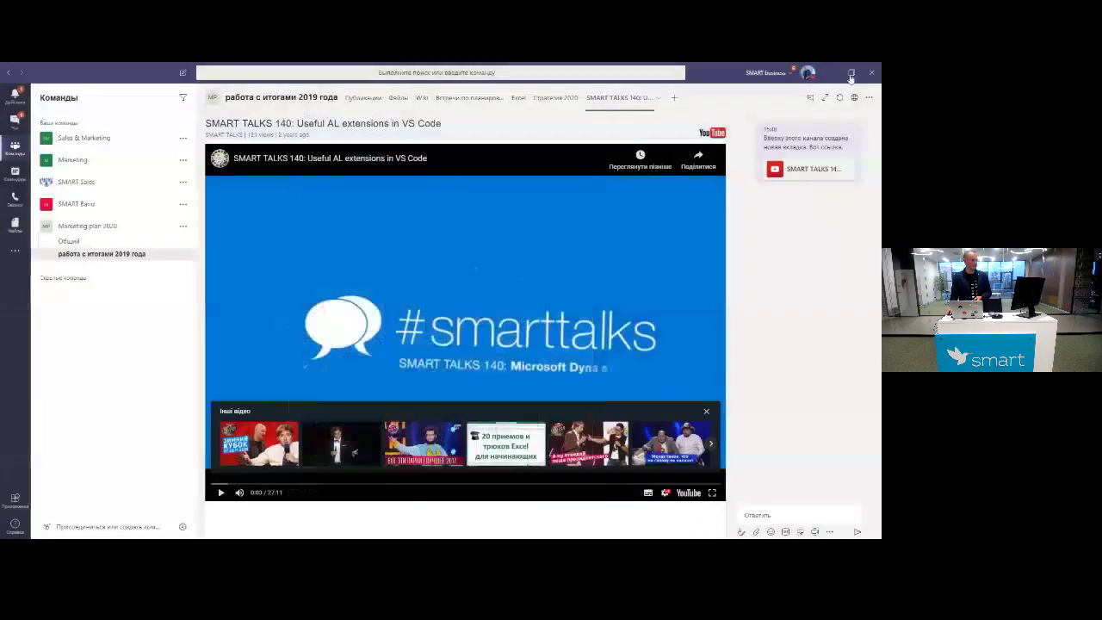